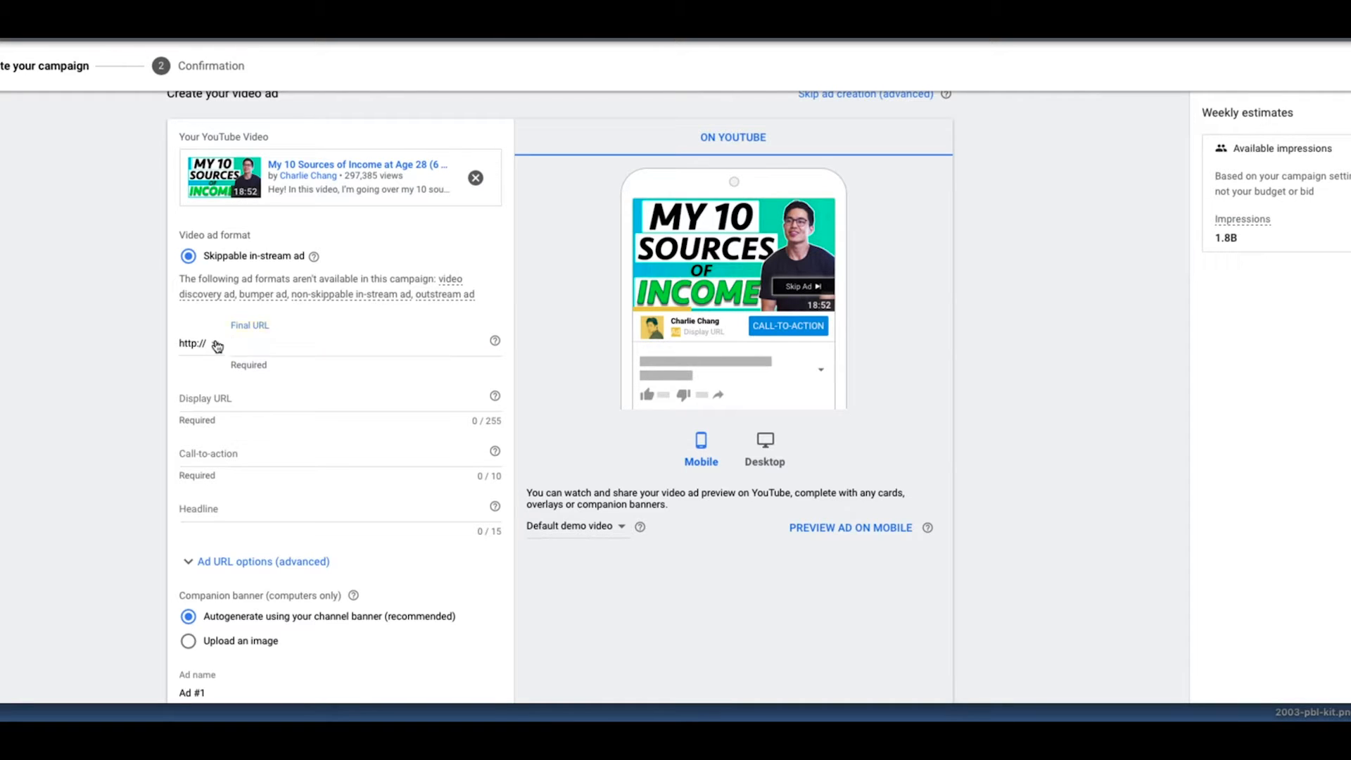
click(218, 345)
click(204, 386)
click(276, 347)
text(adskills.com)
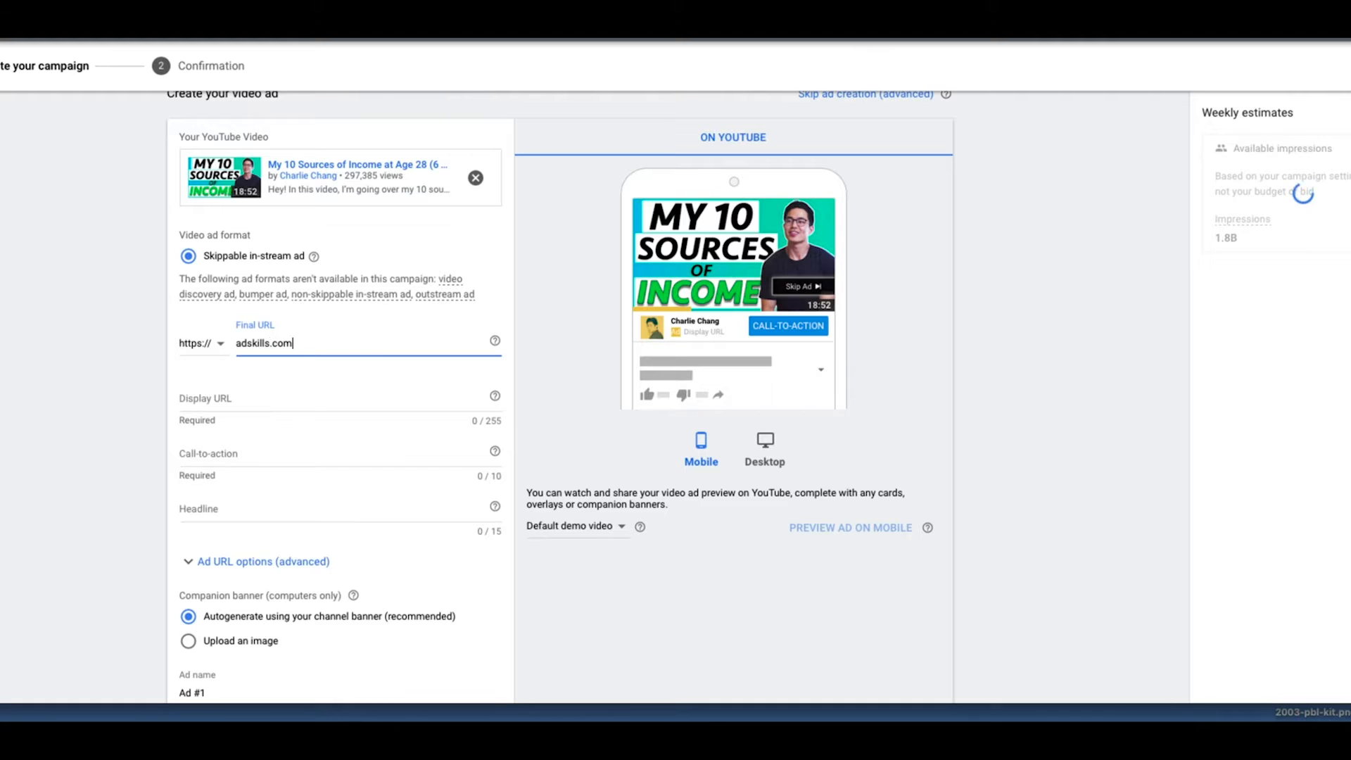
text(/lander)
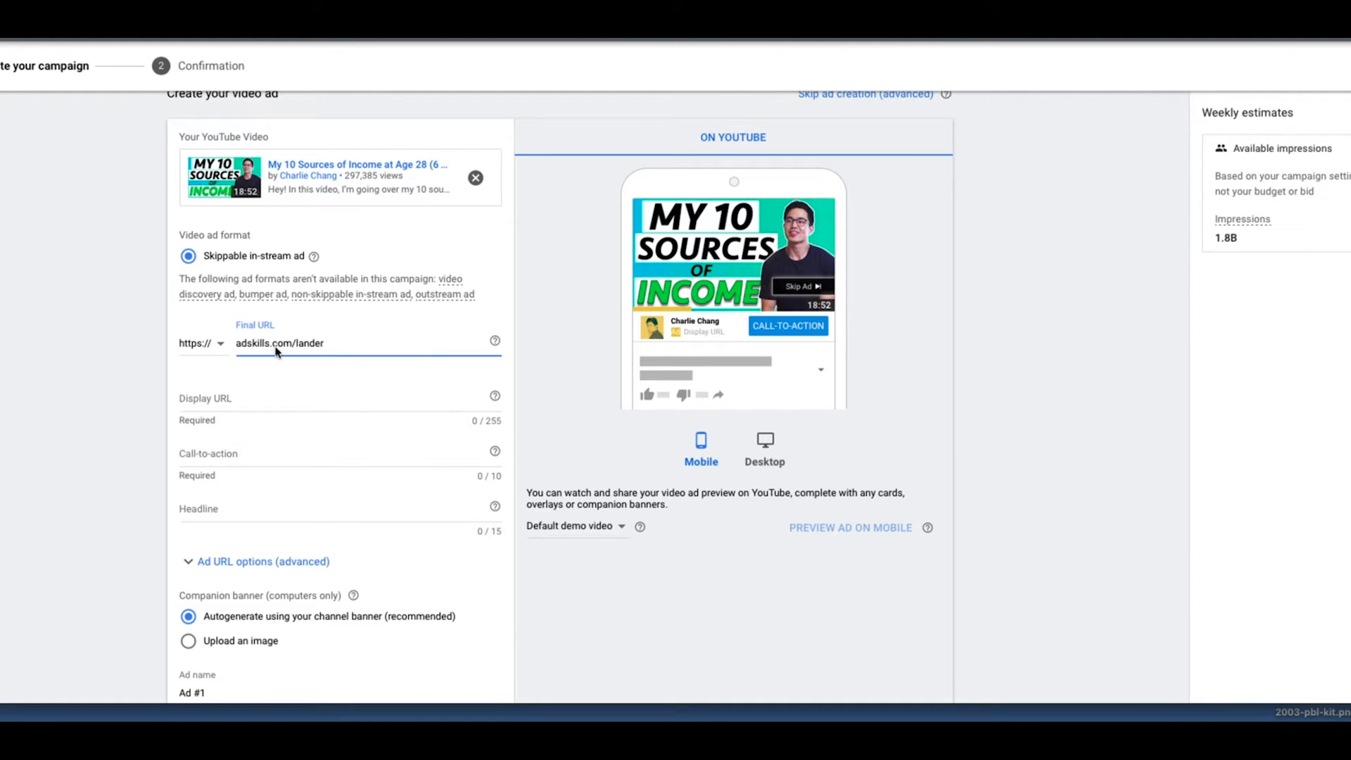
- Set the display URL to adskills.com, without the /lander path
click(238, 394)
text(adskills.com/lander)
drag(274, 399, 235, 400)
key(BackSpace)
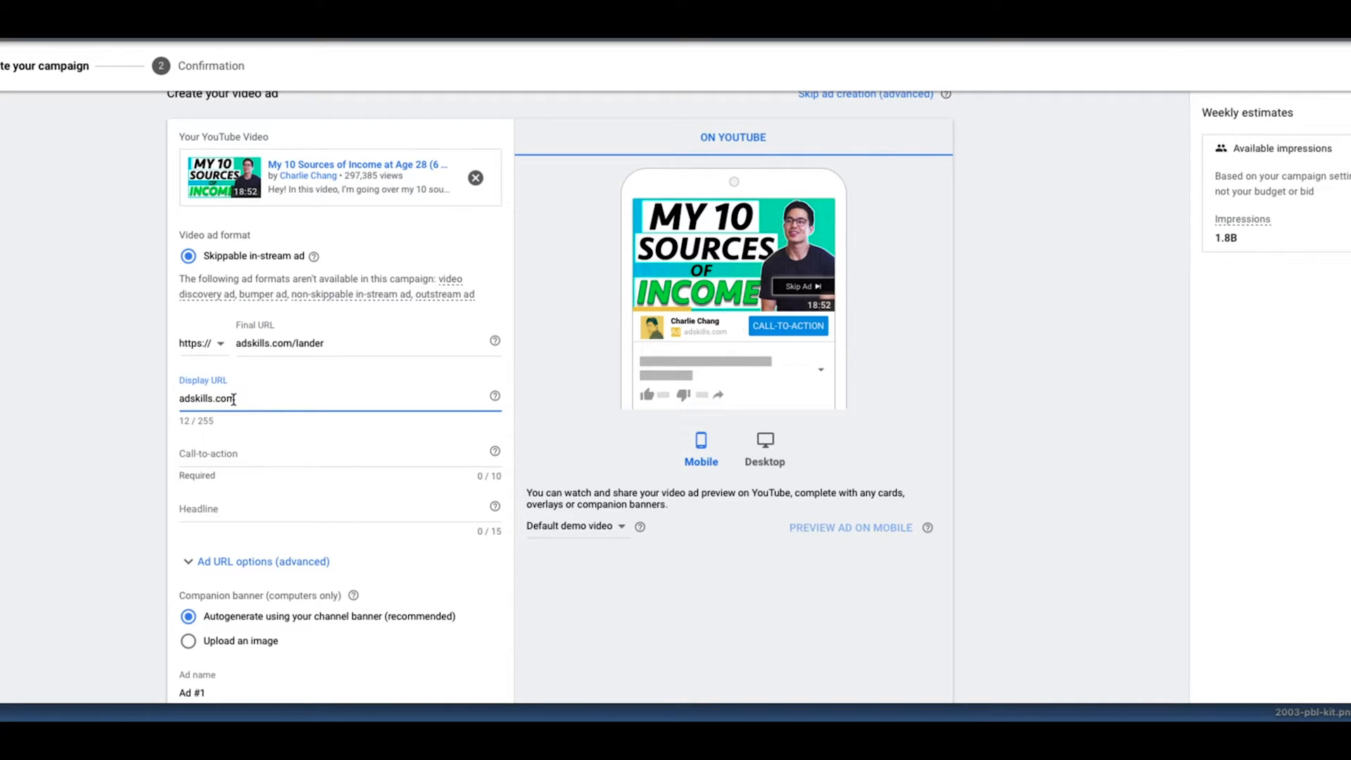
- Enter "Get it Now" as the ad's call-to-action and "Free Book" as its headline
click(225, 453)
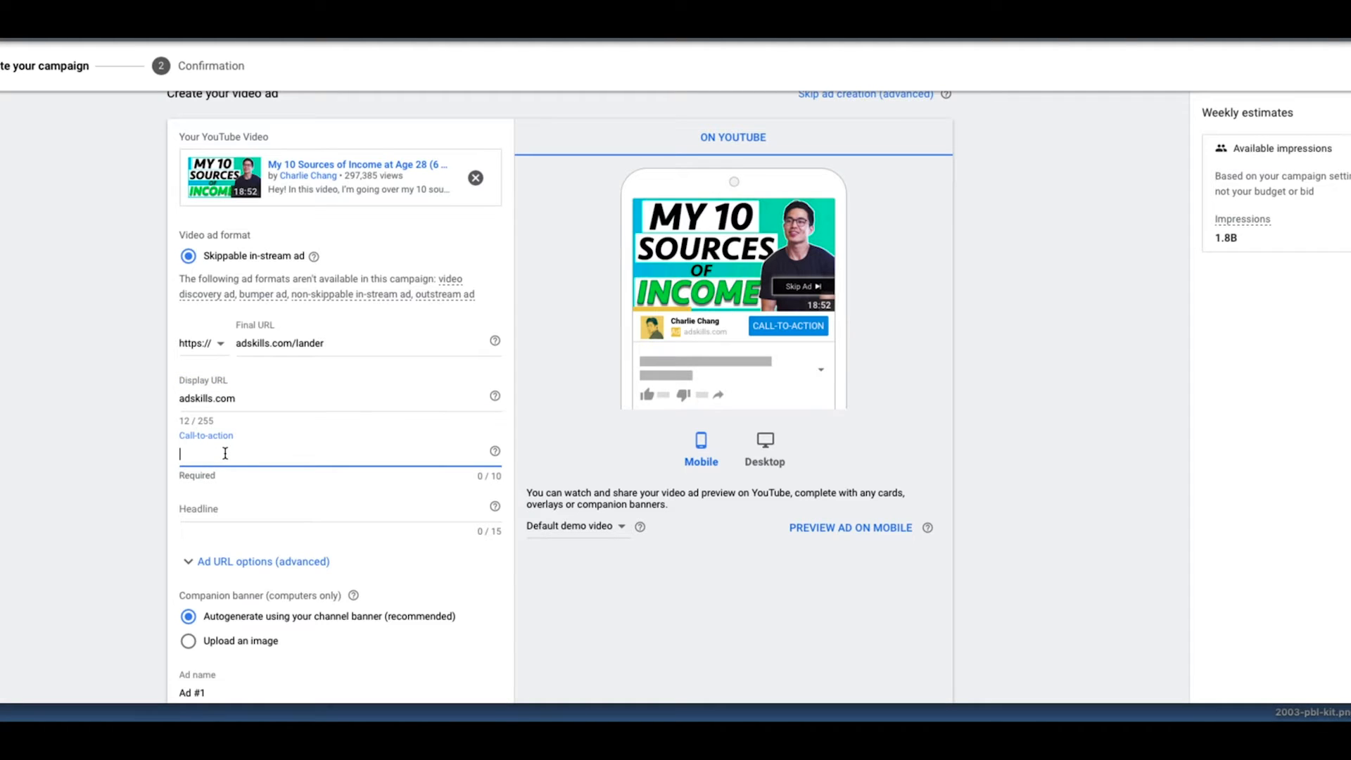
text(G)
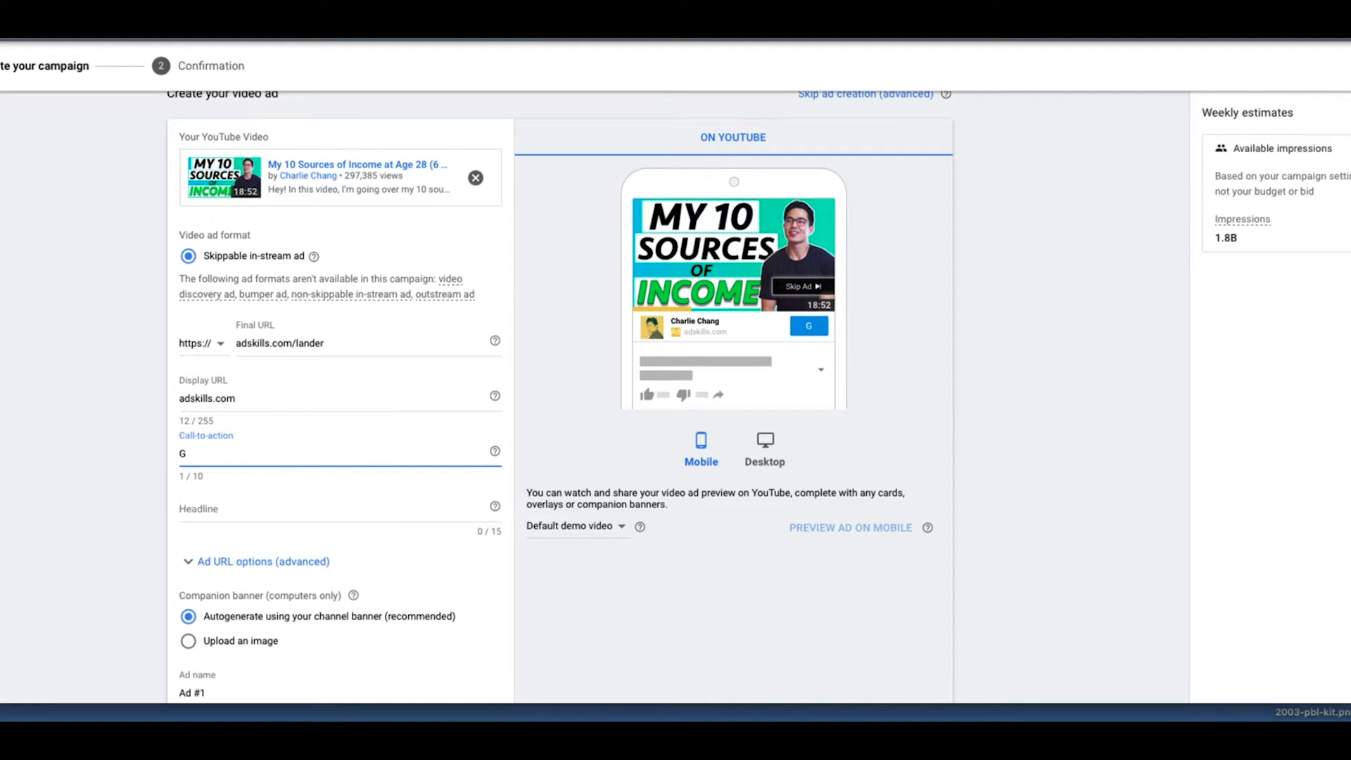
text(et it Now)
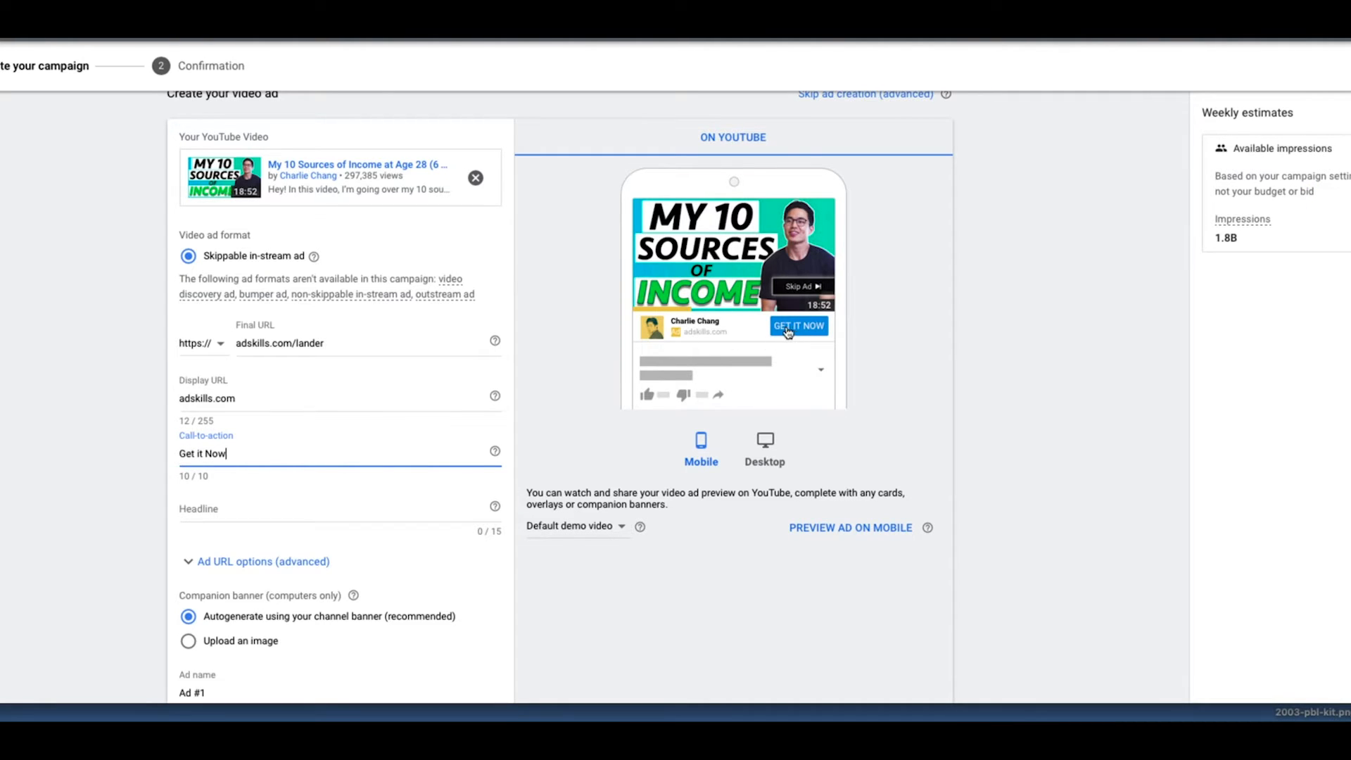
click(229, 510)
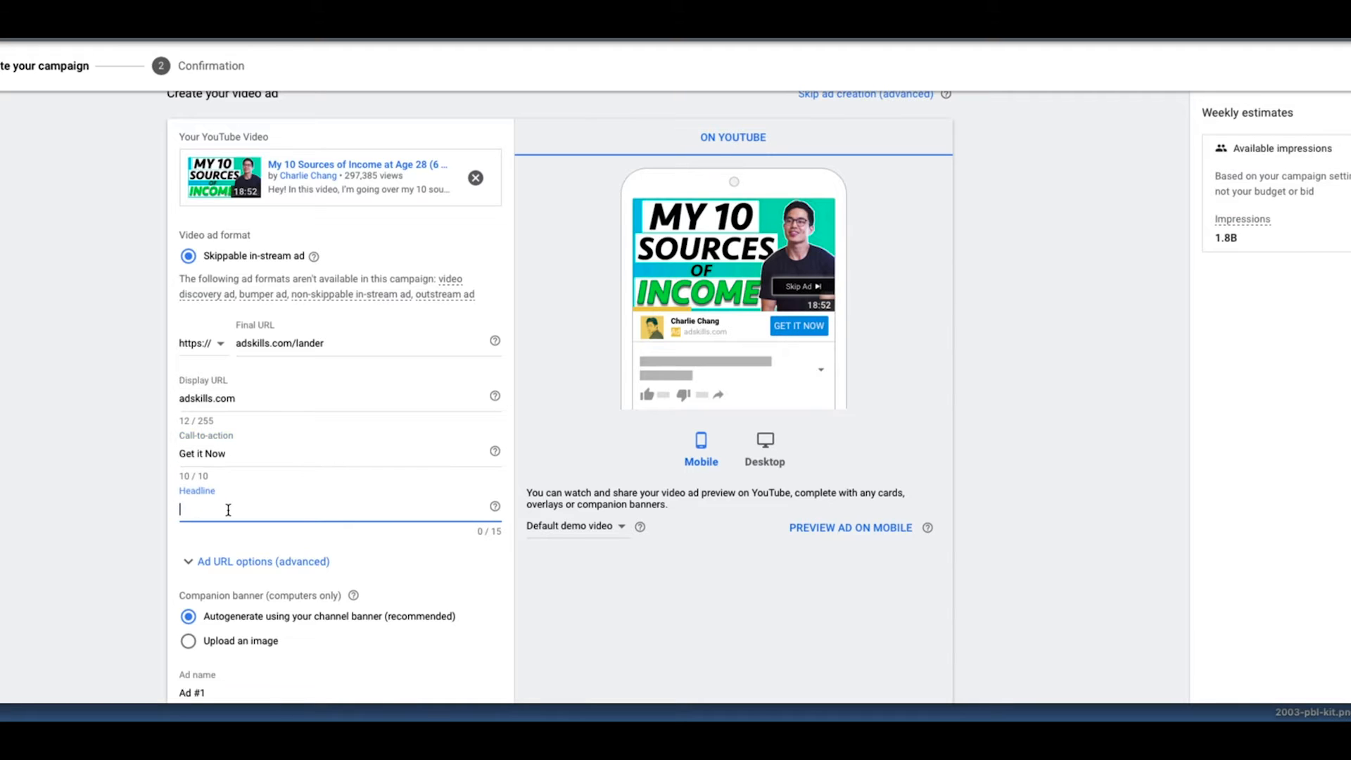
text(Free)
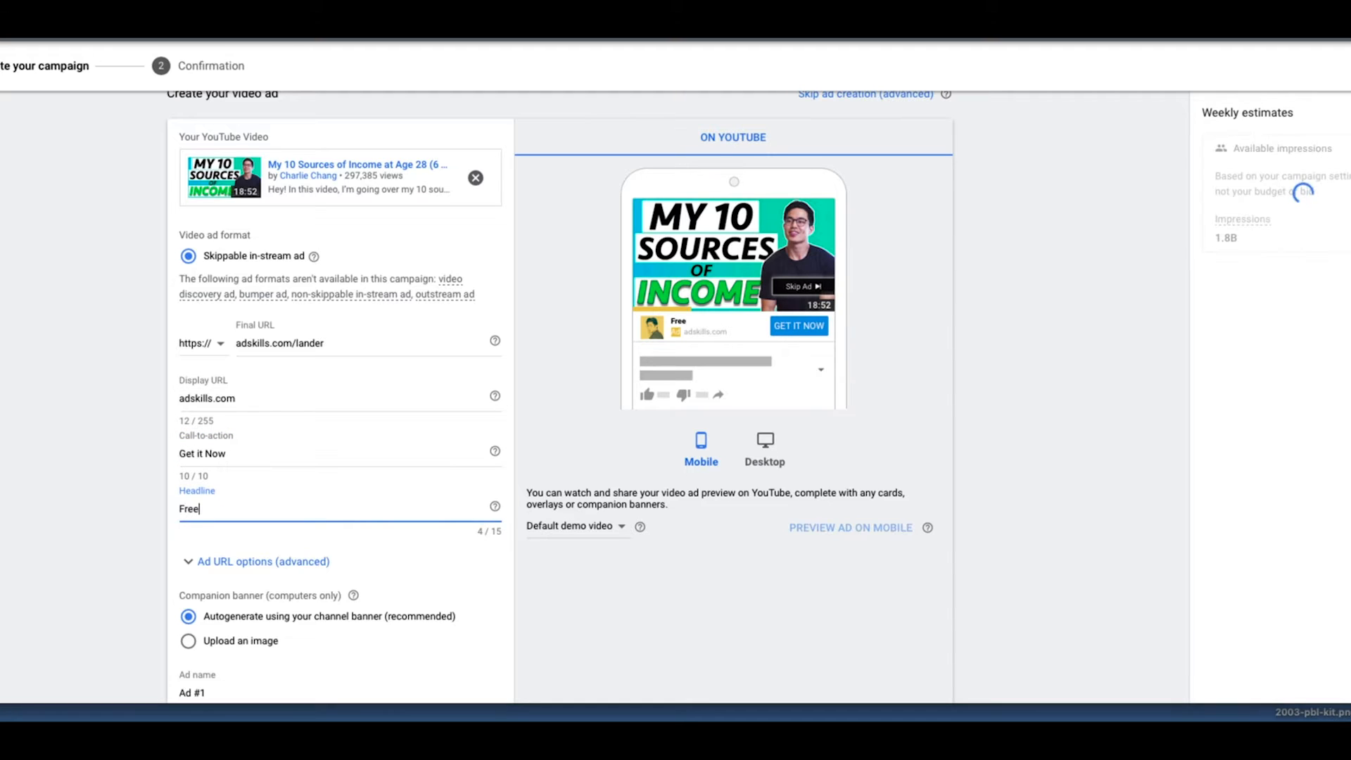
text( Book)
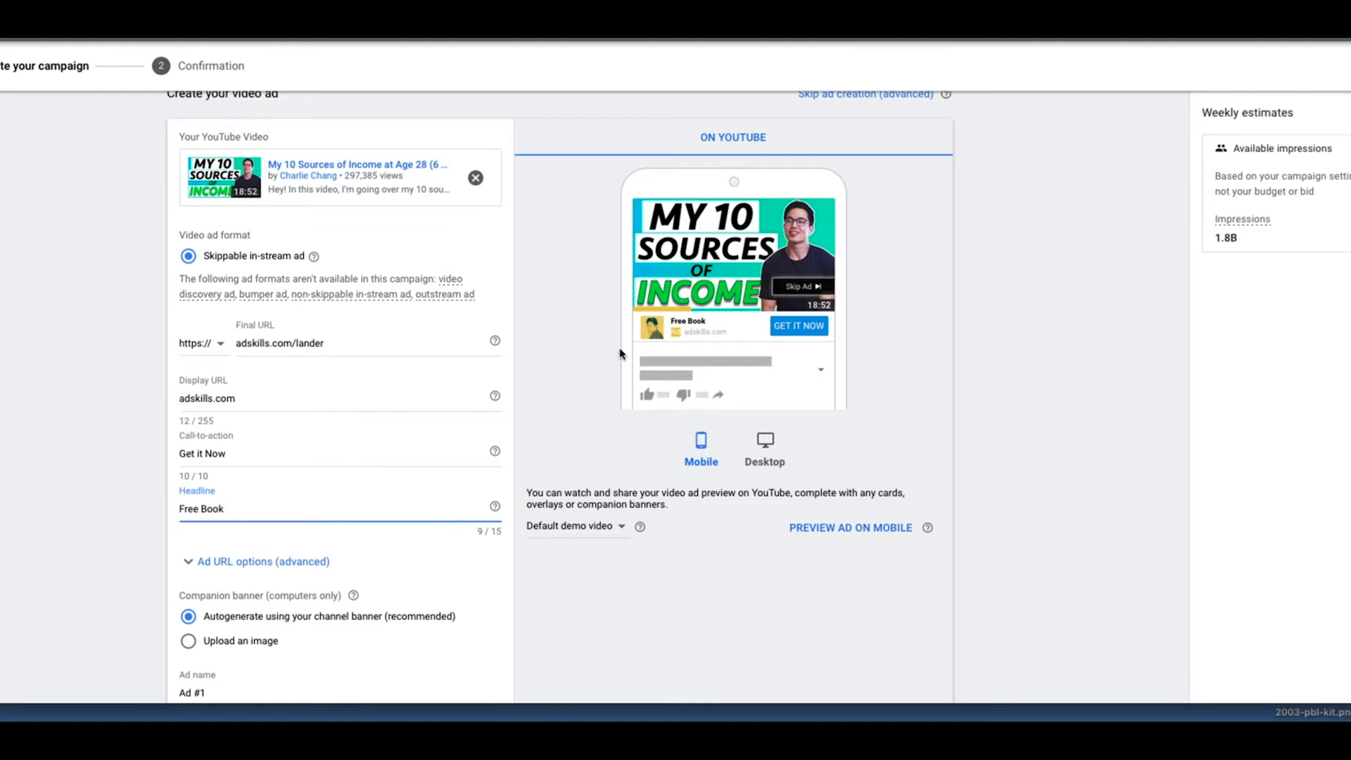
- Use an uploaded image for the companion banner, choosing the "Get it Free Just Pay Shipping" promotion graphic
scroll(380, 437, down, 1)
scroll(380, 438, down, 1)
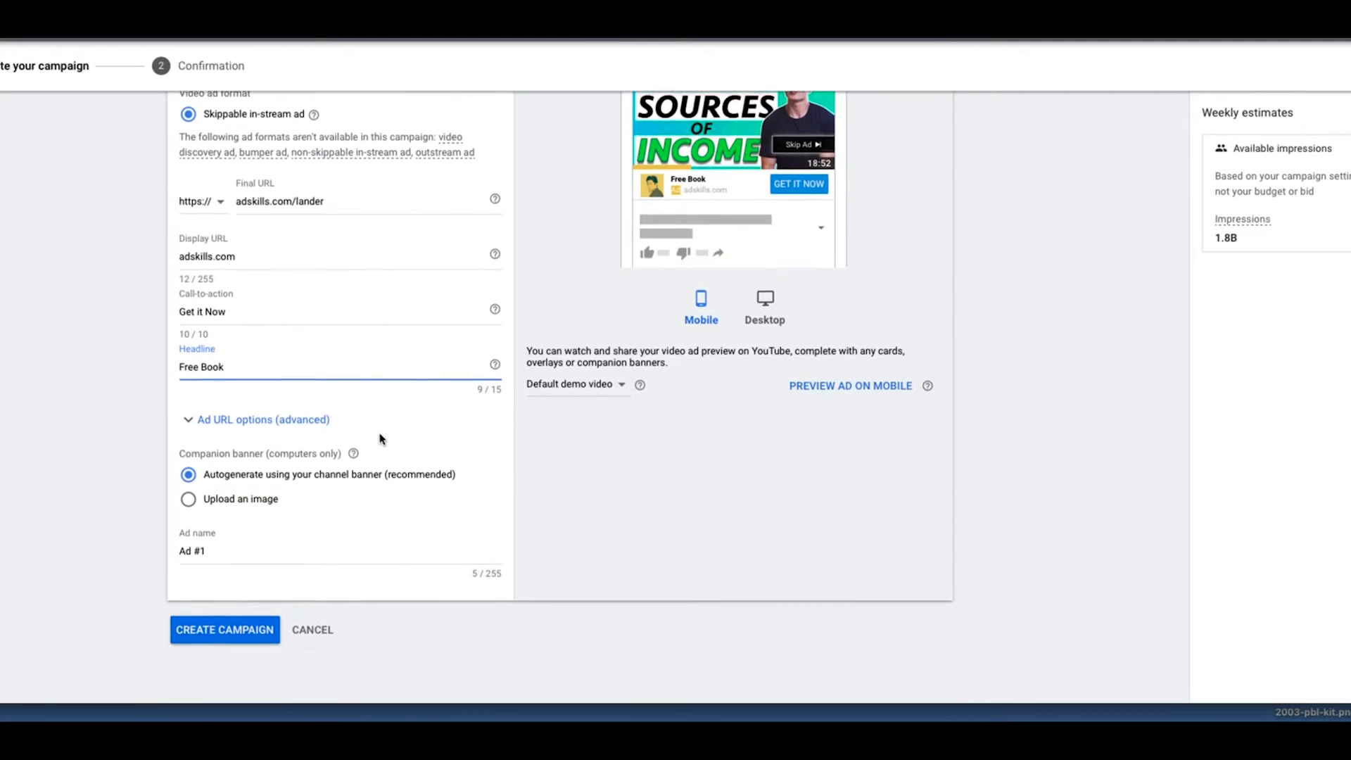
scroll(271, 453, up, 1)
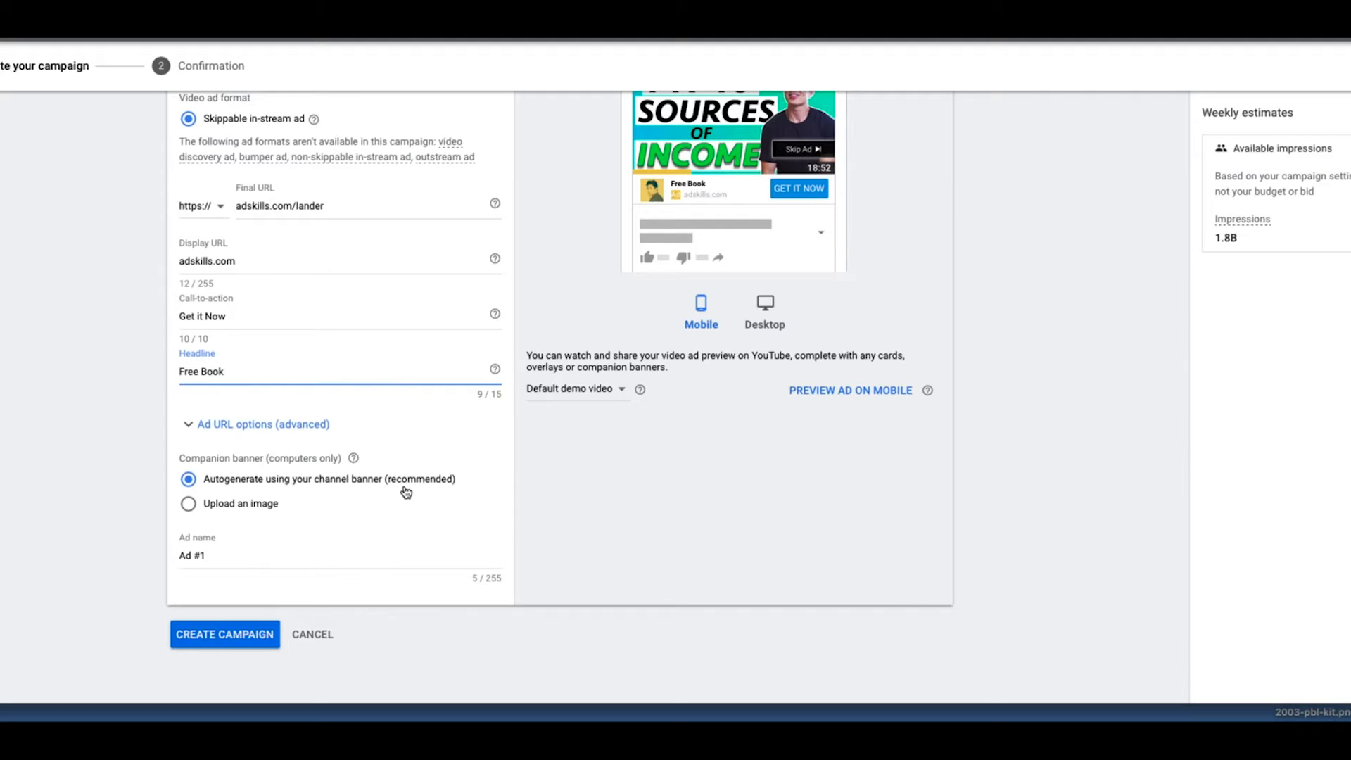
click(188, 505)
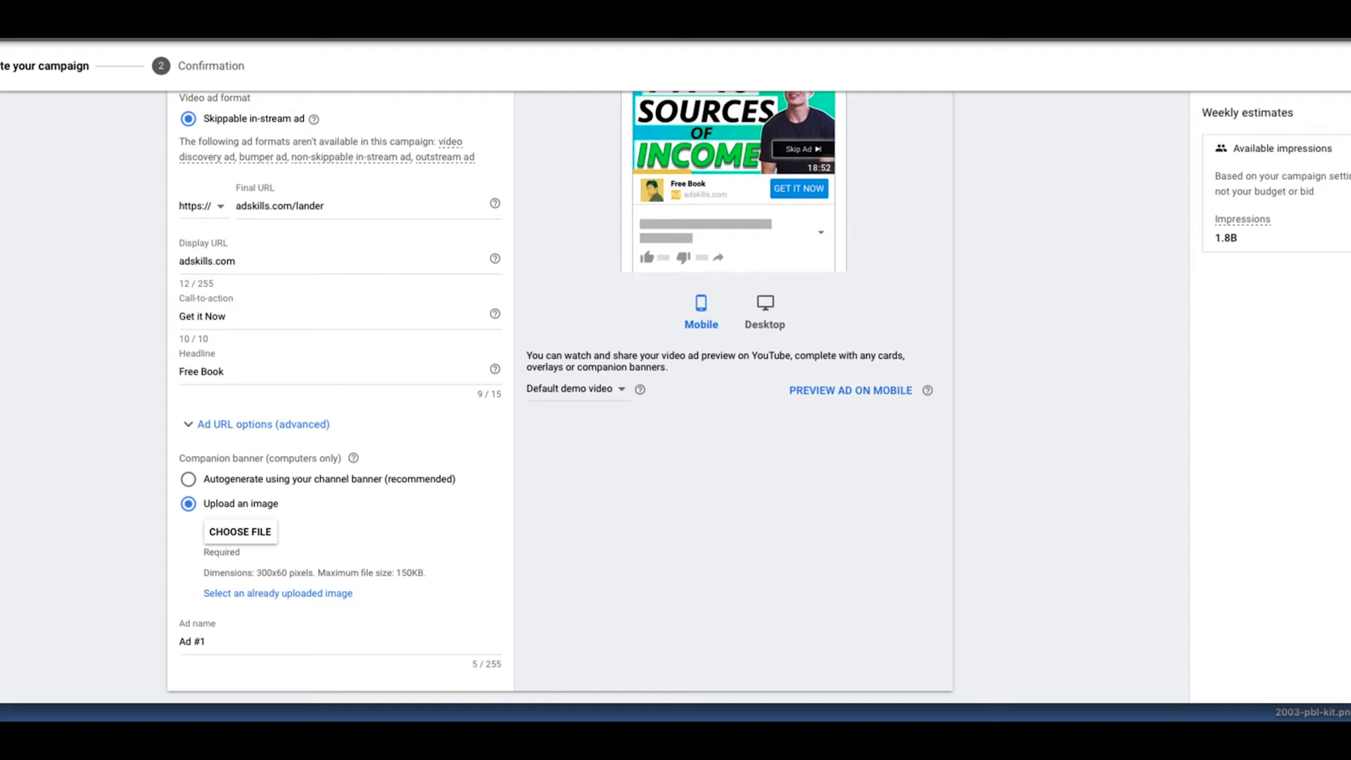
click(227, 539)
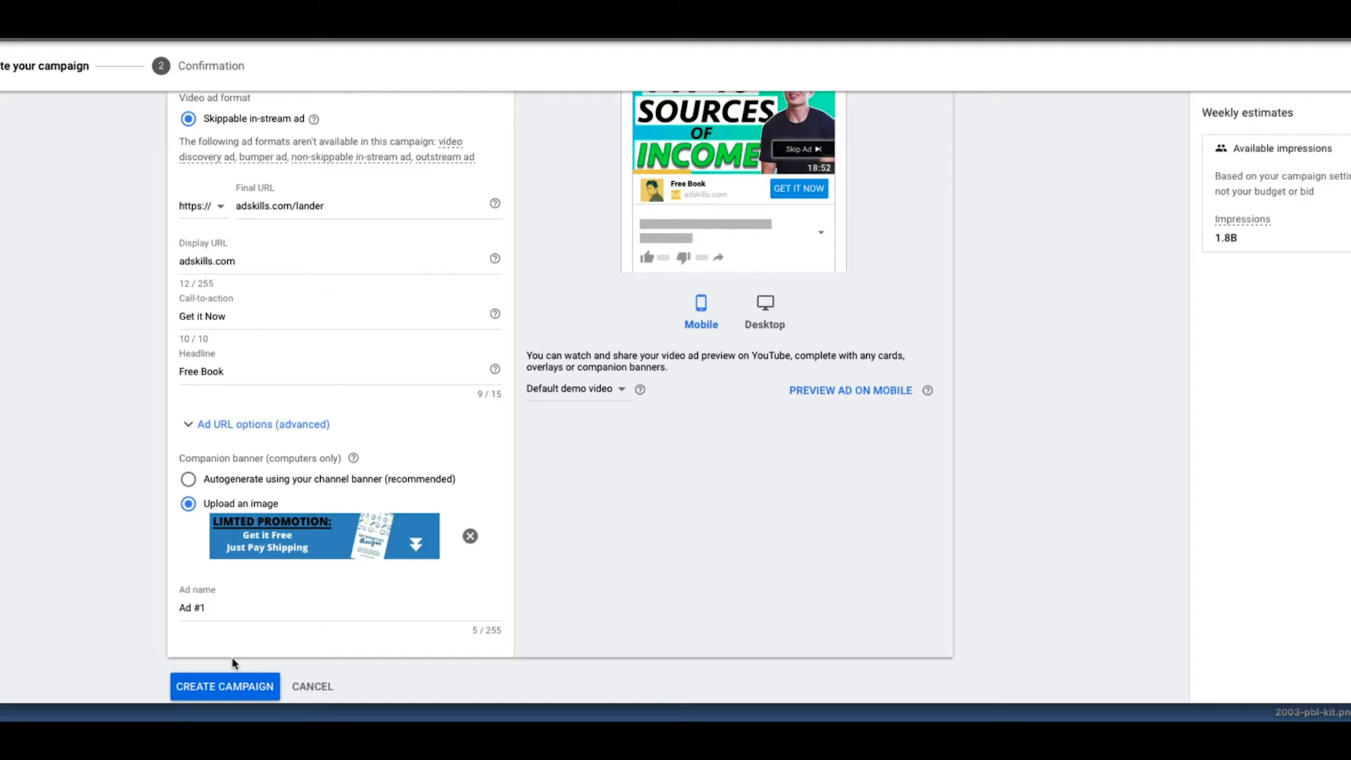
- Preview the video ad and its companion banner in the desktop YouTube layout
scroll(375, 480, up, 2)
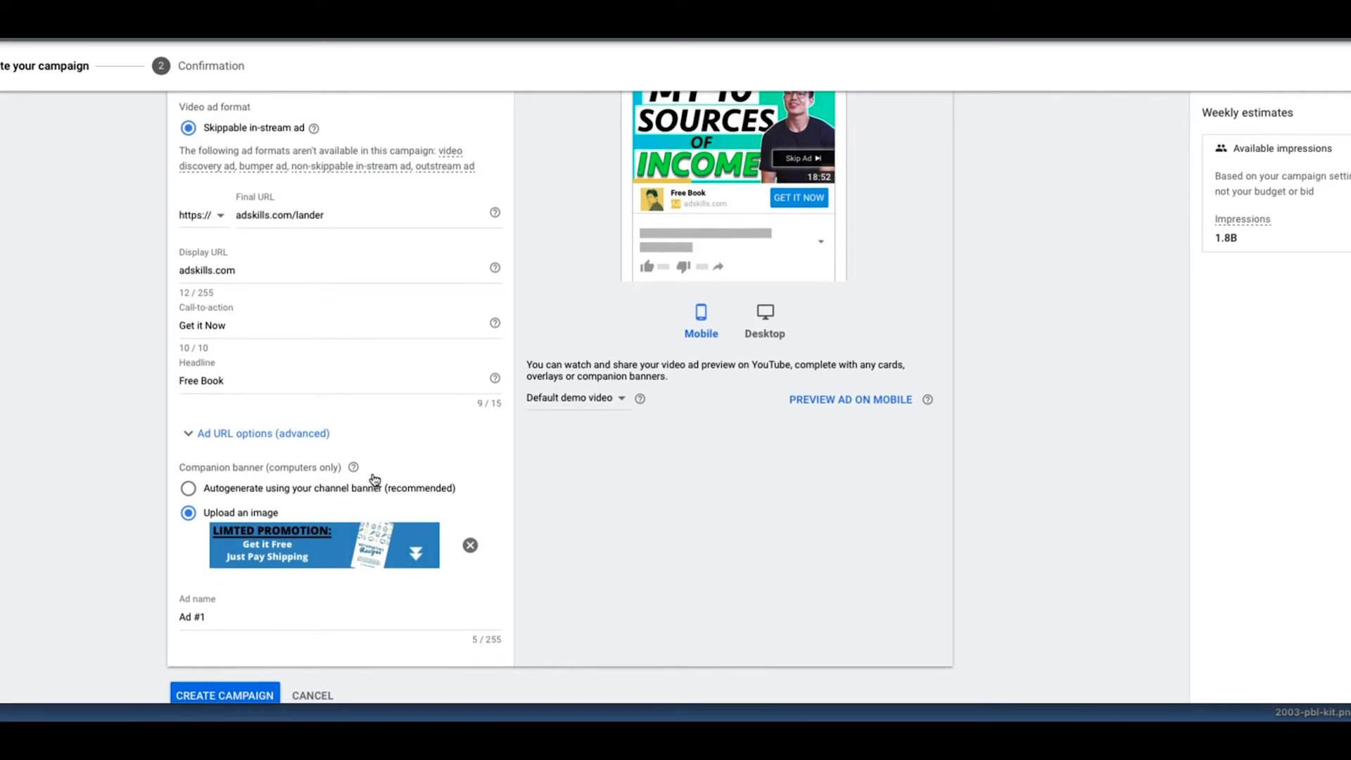
scroll(374, 481, up, 1)
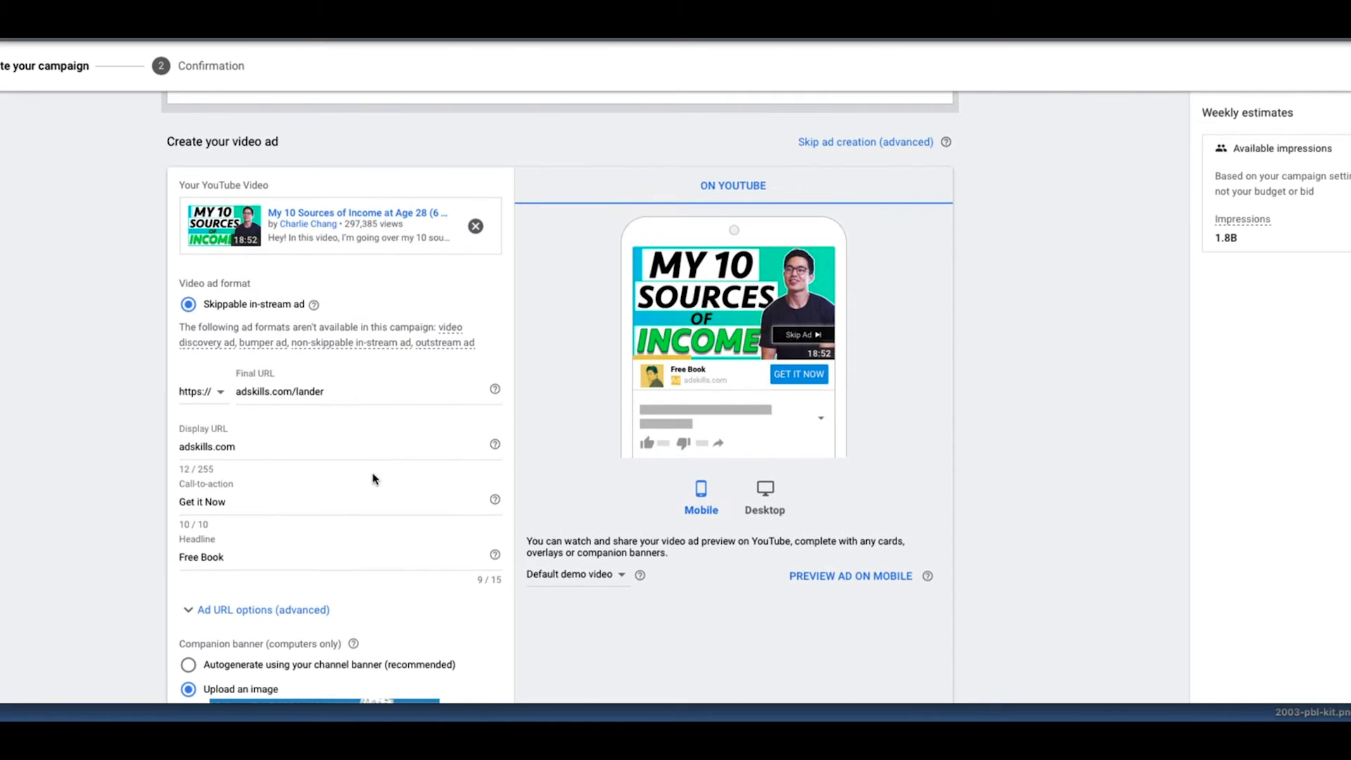
click(766, 490)
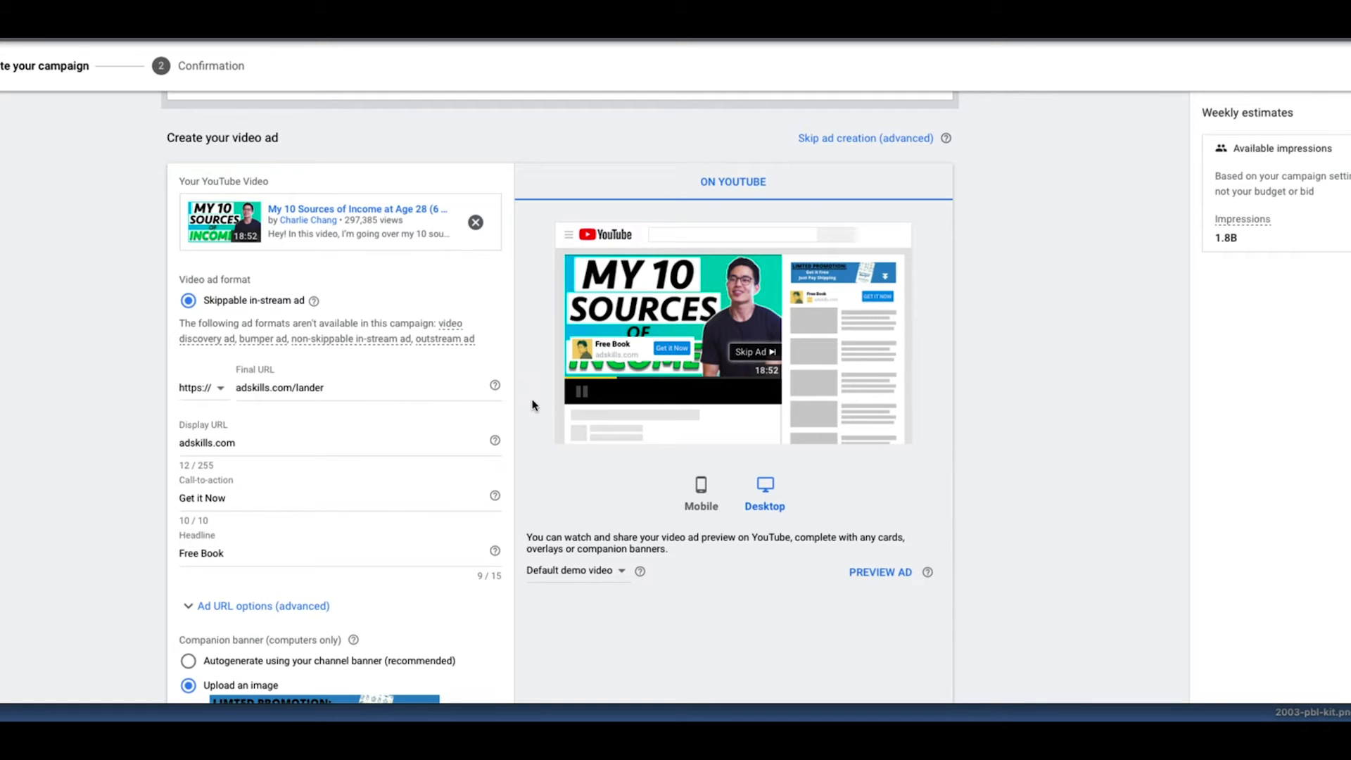
scroll(513, 419, down, 5)
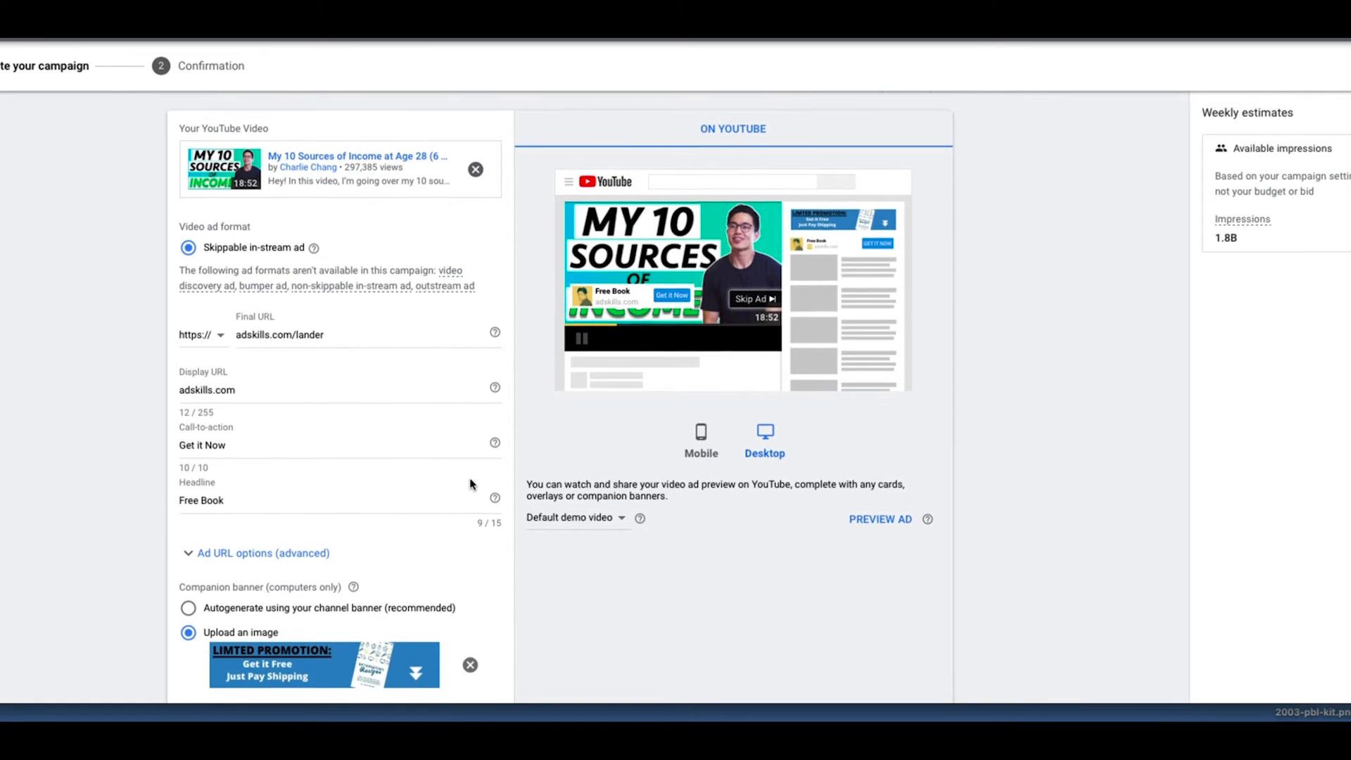
- Expand the campaign's sitelink extensions and start a new sitelink extension
scroll(471, 483, up, 7)
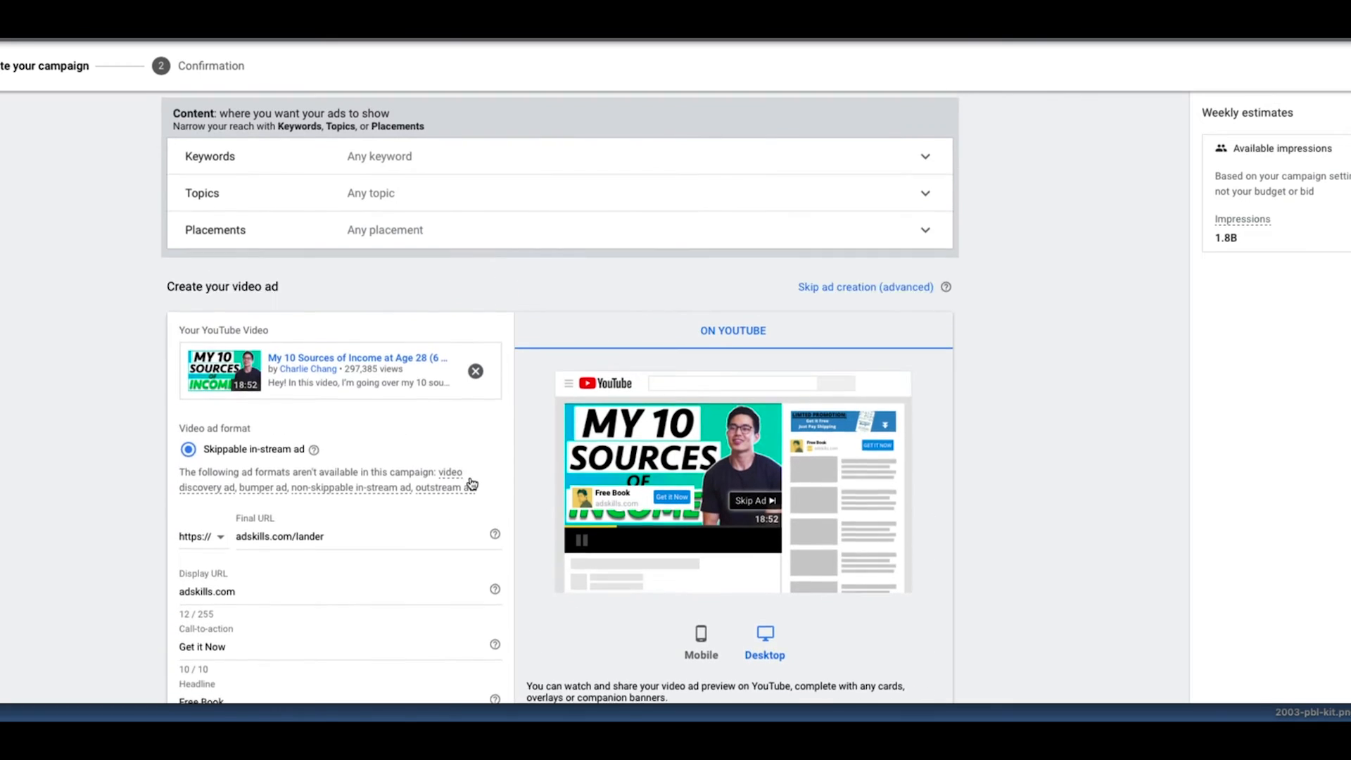
scroll(471, 483, up, 8)
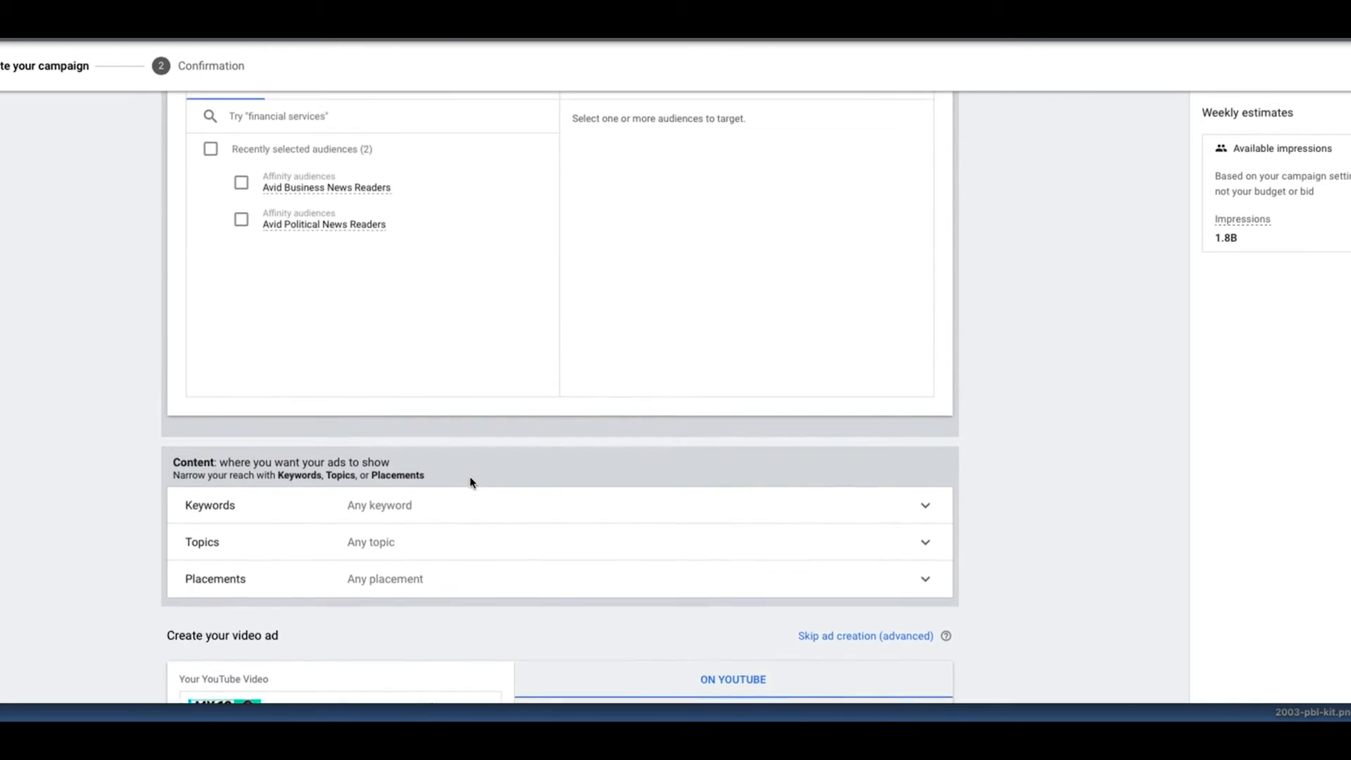
scroll(471, 483, up, 9)
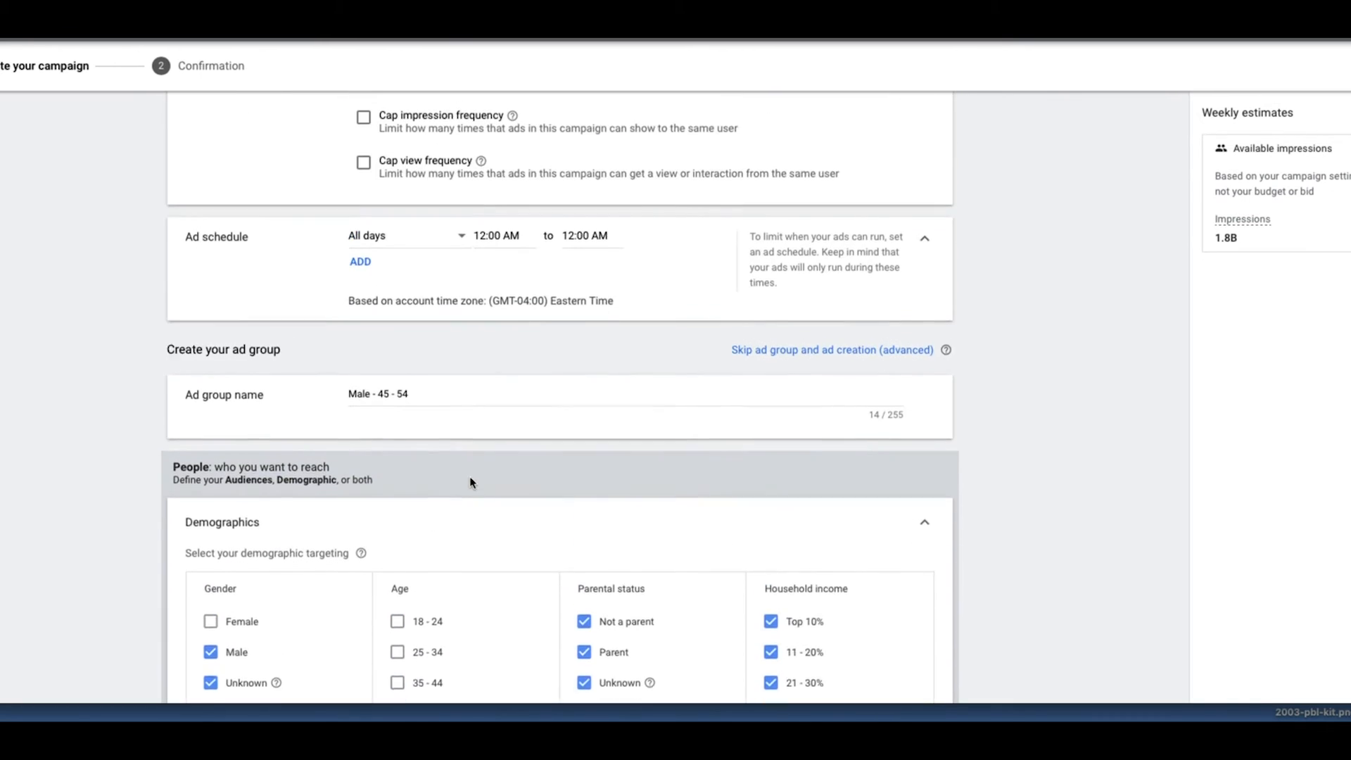
scroll(471, 482, up, 11)
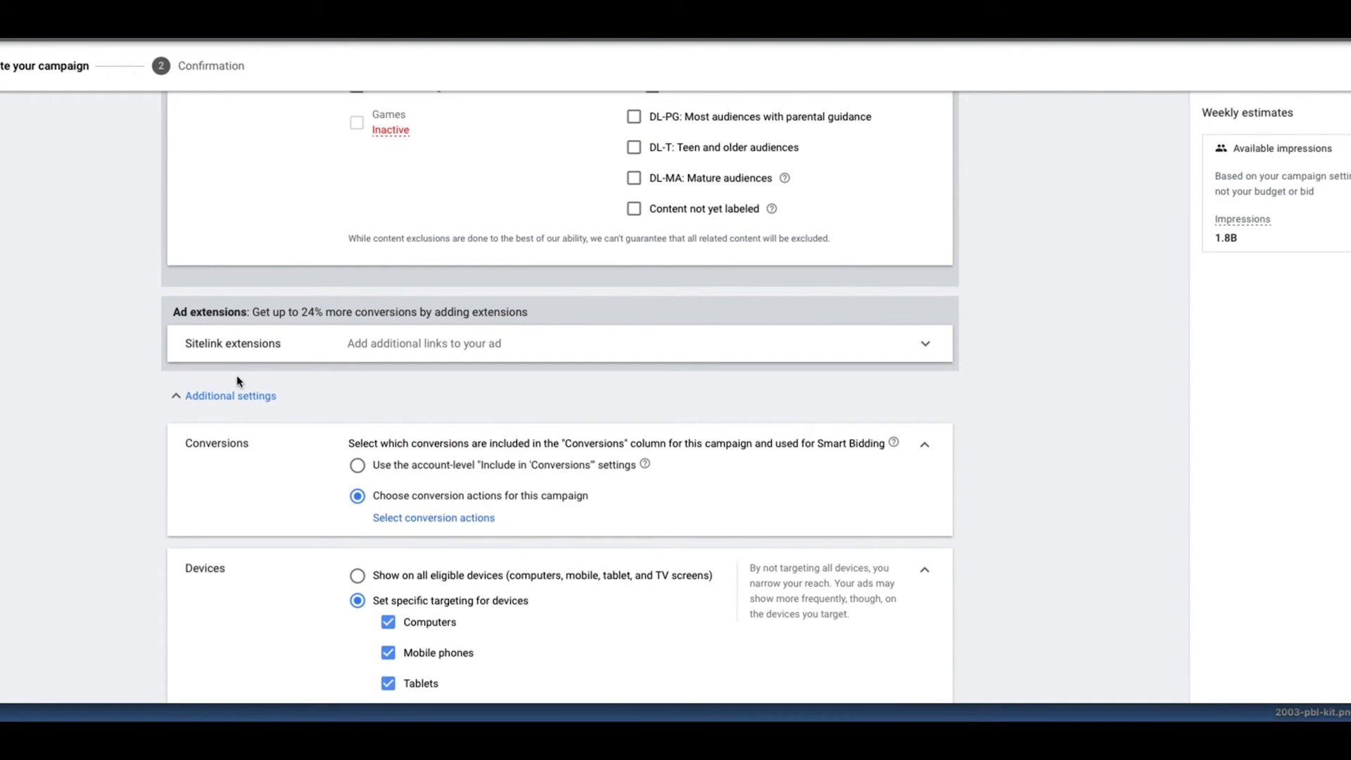
click(926, 347)
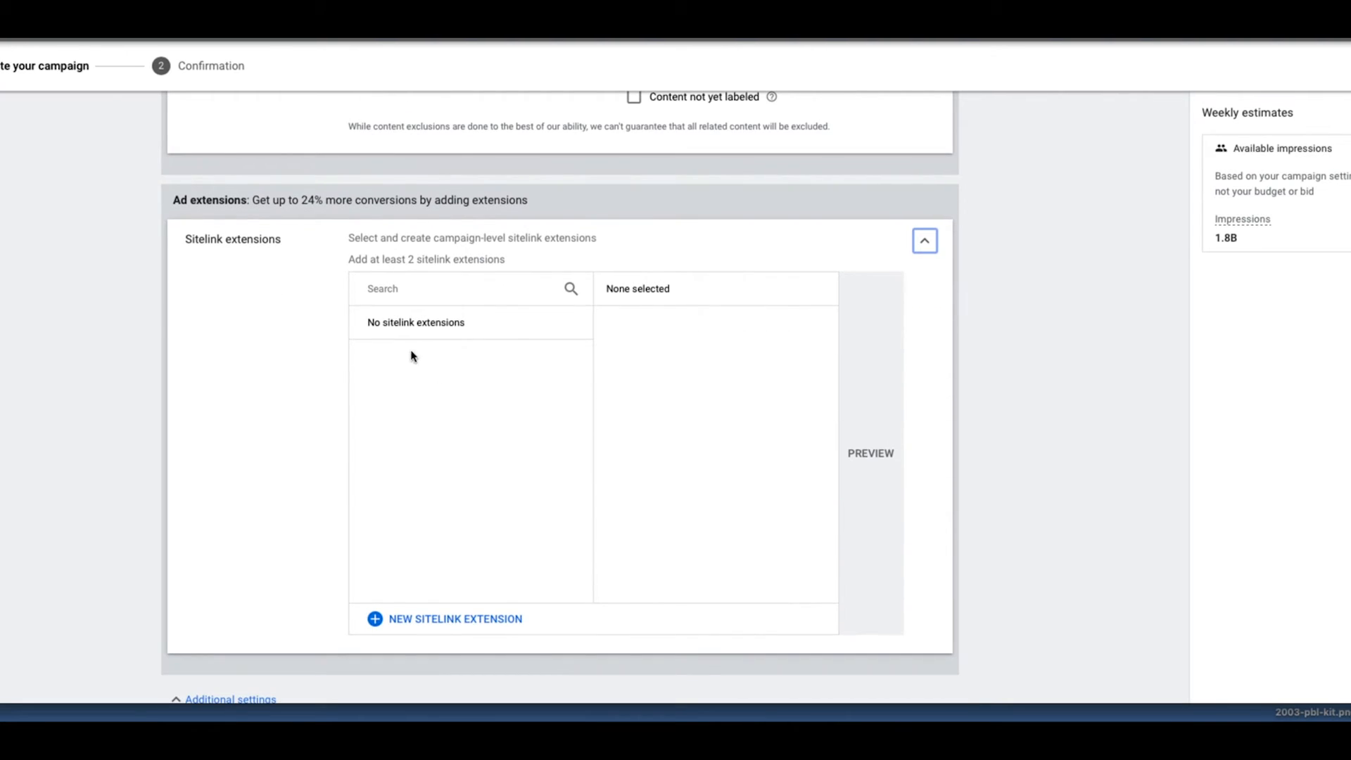
click(375, 620)
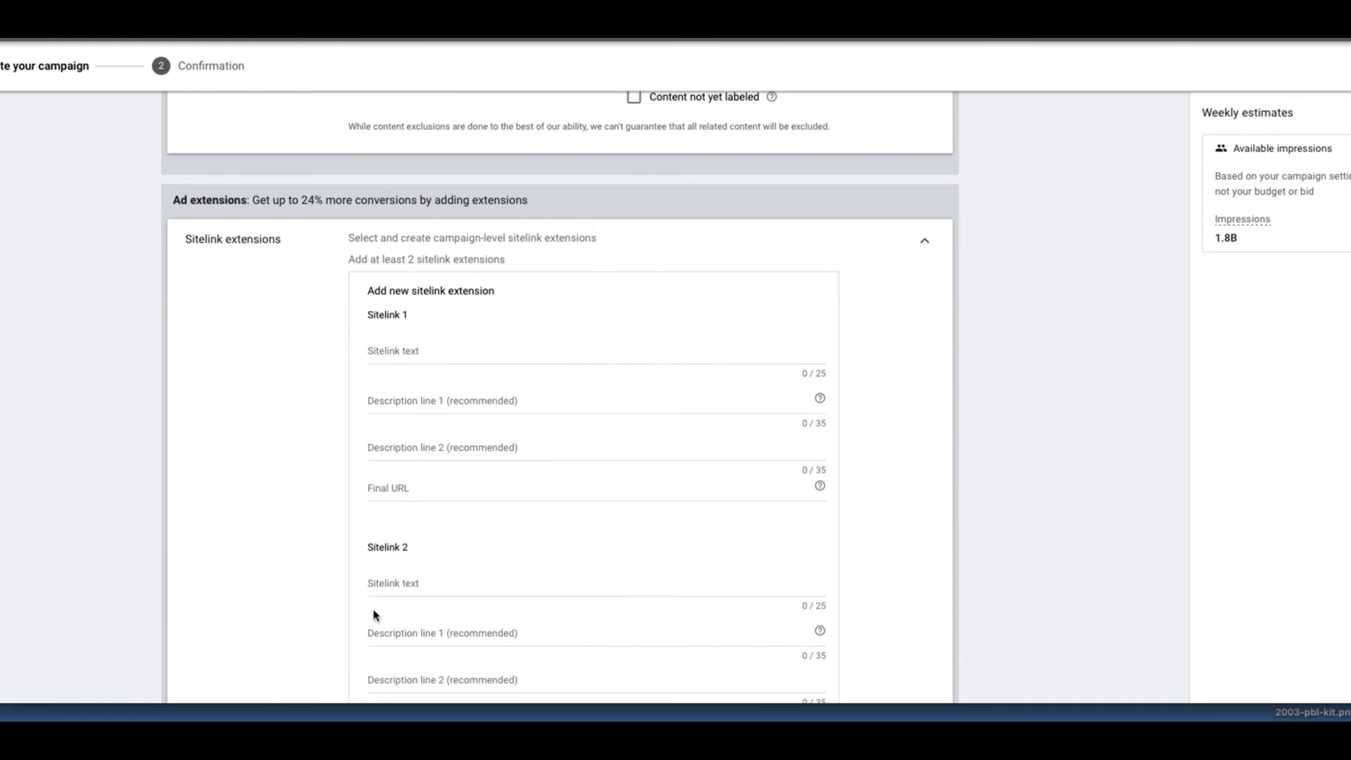
scroll(414, 459, down, 7)
scroll(414, 459, up, 7)
- Fill in Sitelink 1 with the text "Get the Free Book" and description line 1 "Get Retargeting Recipes Today"
click(426, 324)
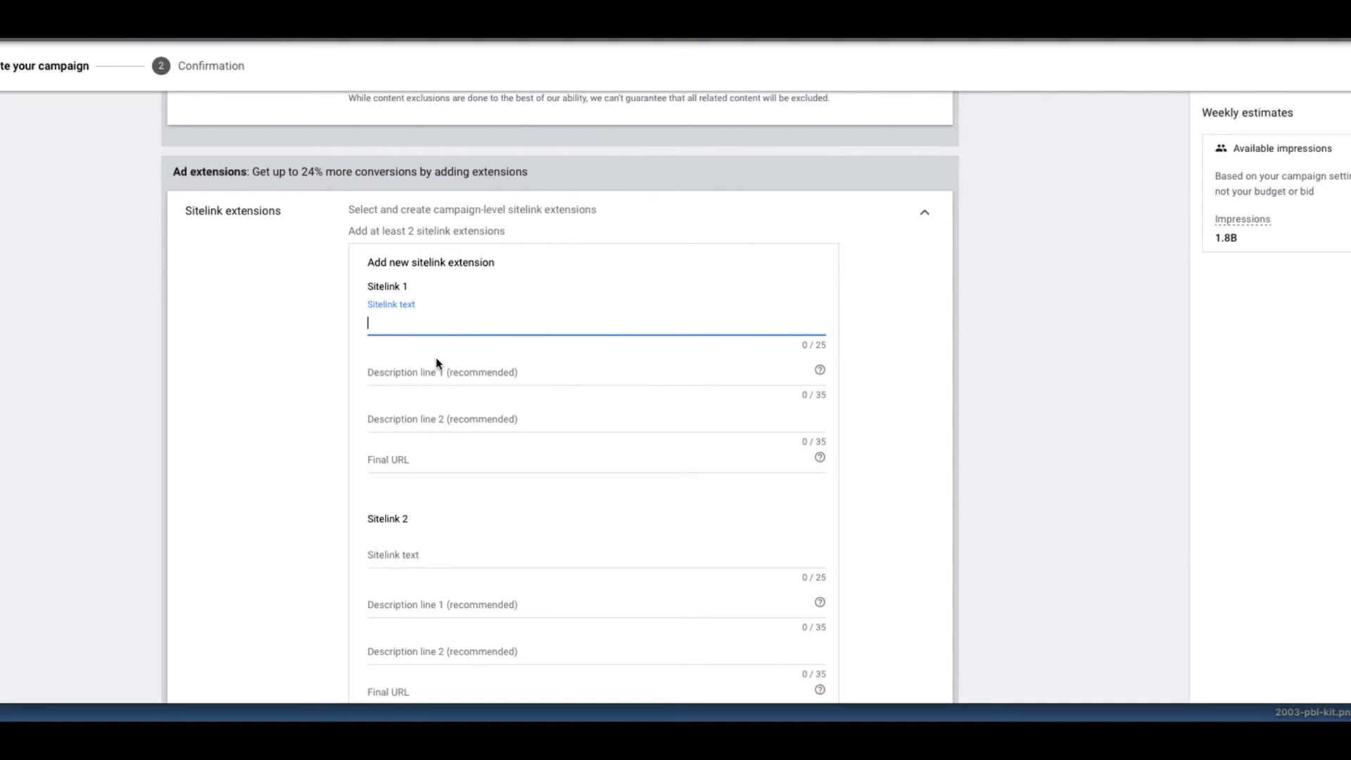
text(Get the Free Book)
click(420, 375)
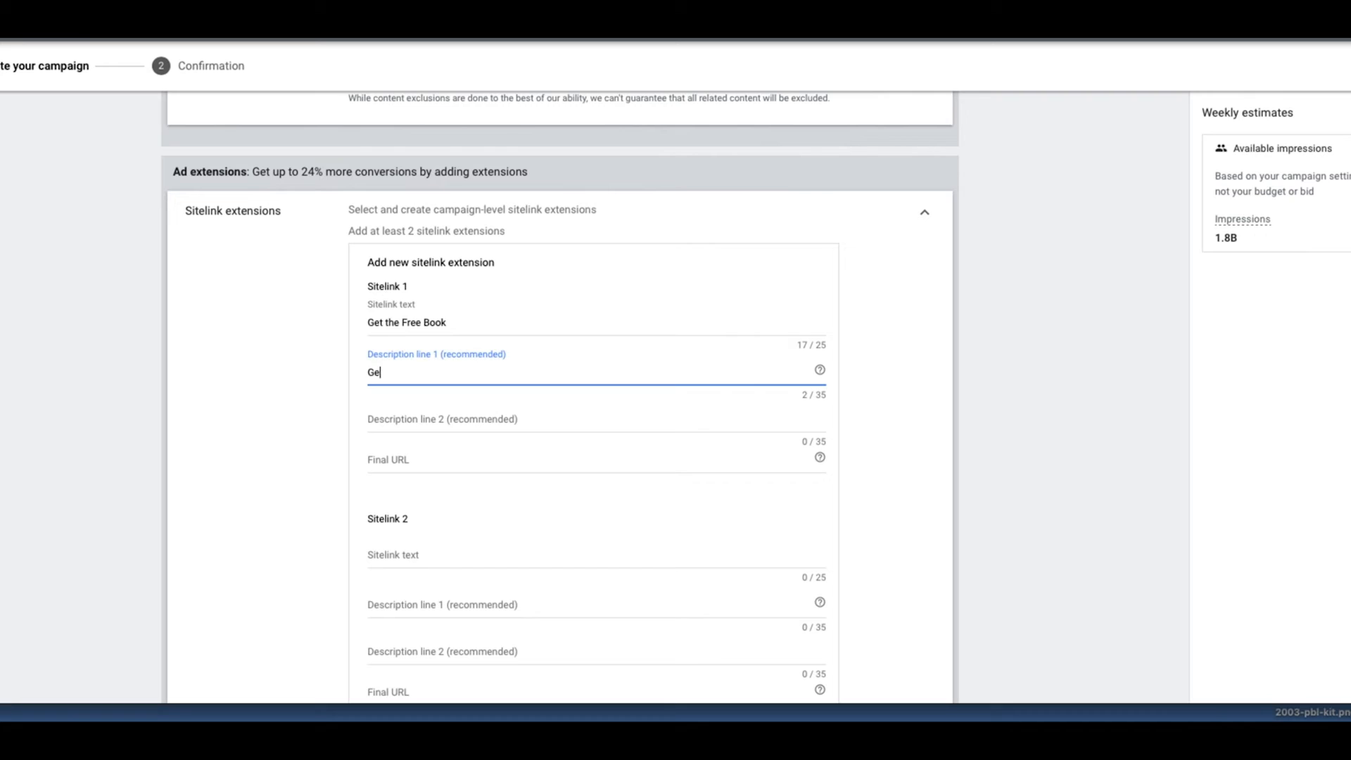
text(Get Retargeting Recipes Today)
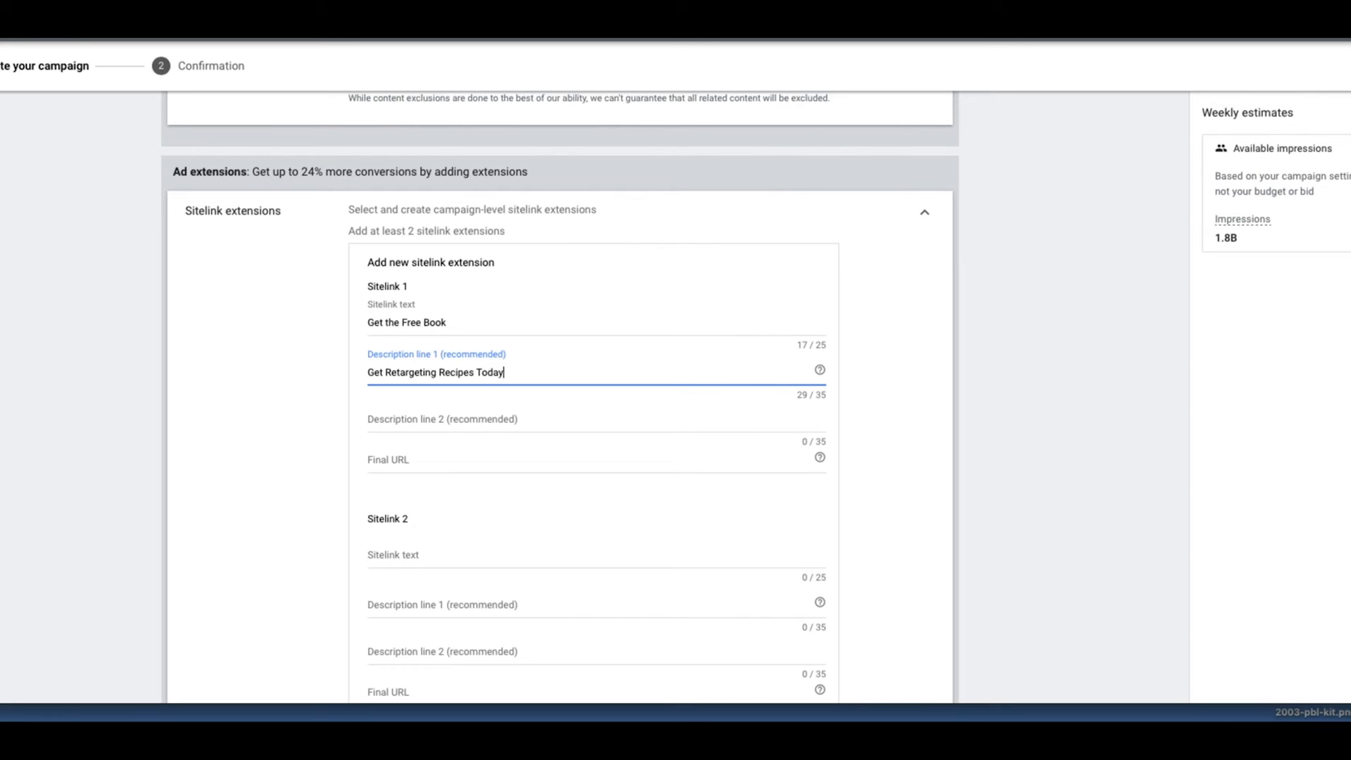
click(412, 419)
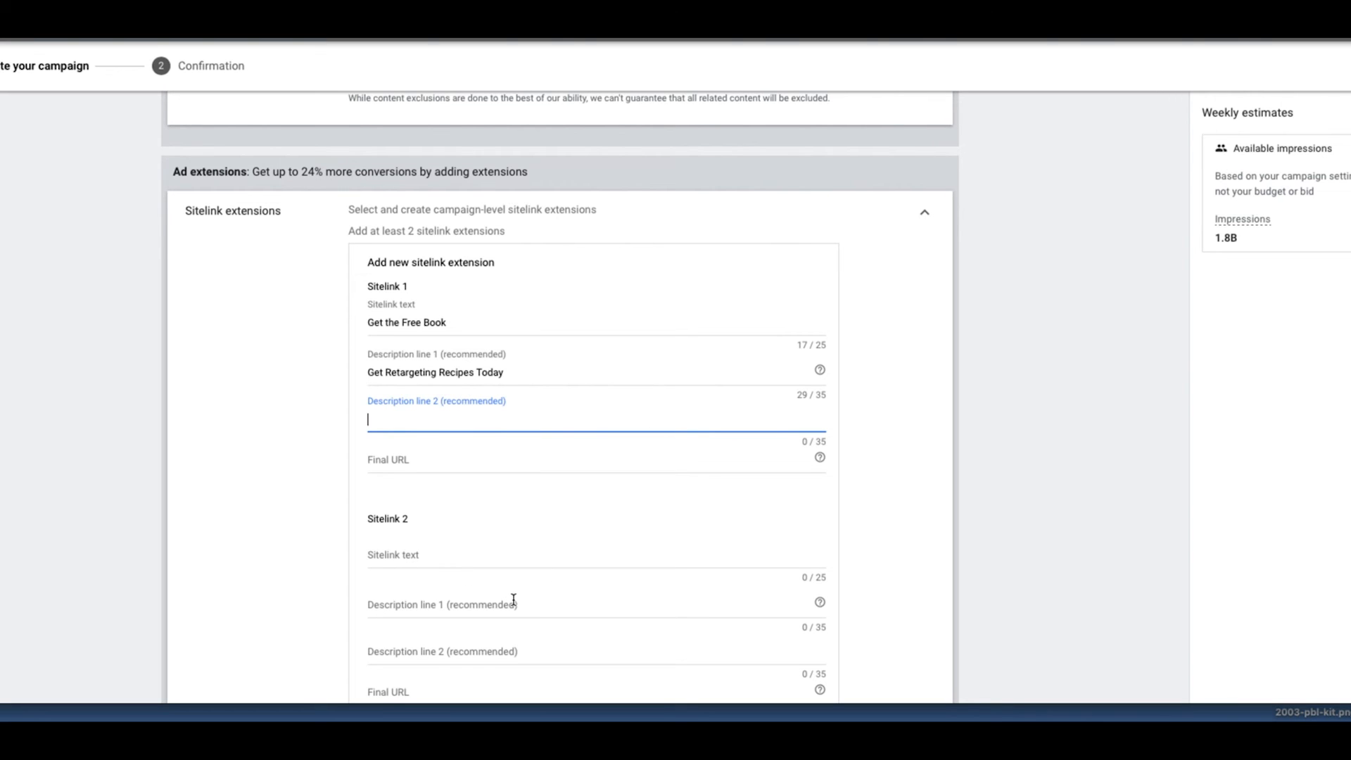
- Review the fields for all four sitelinks and the URL and advanced options of the new sitelink extension
scroll(514, 599, down, 9)
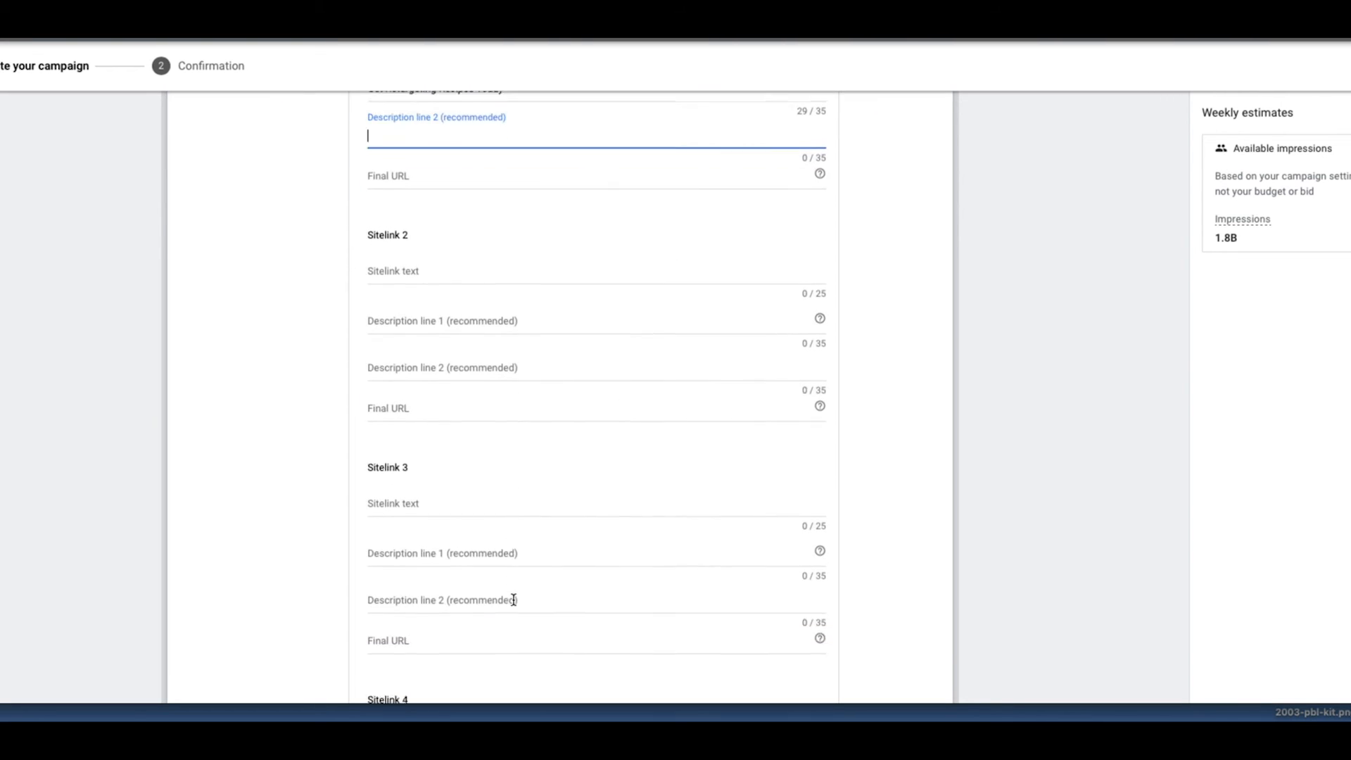
scroll(513, 599, down, 2)
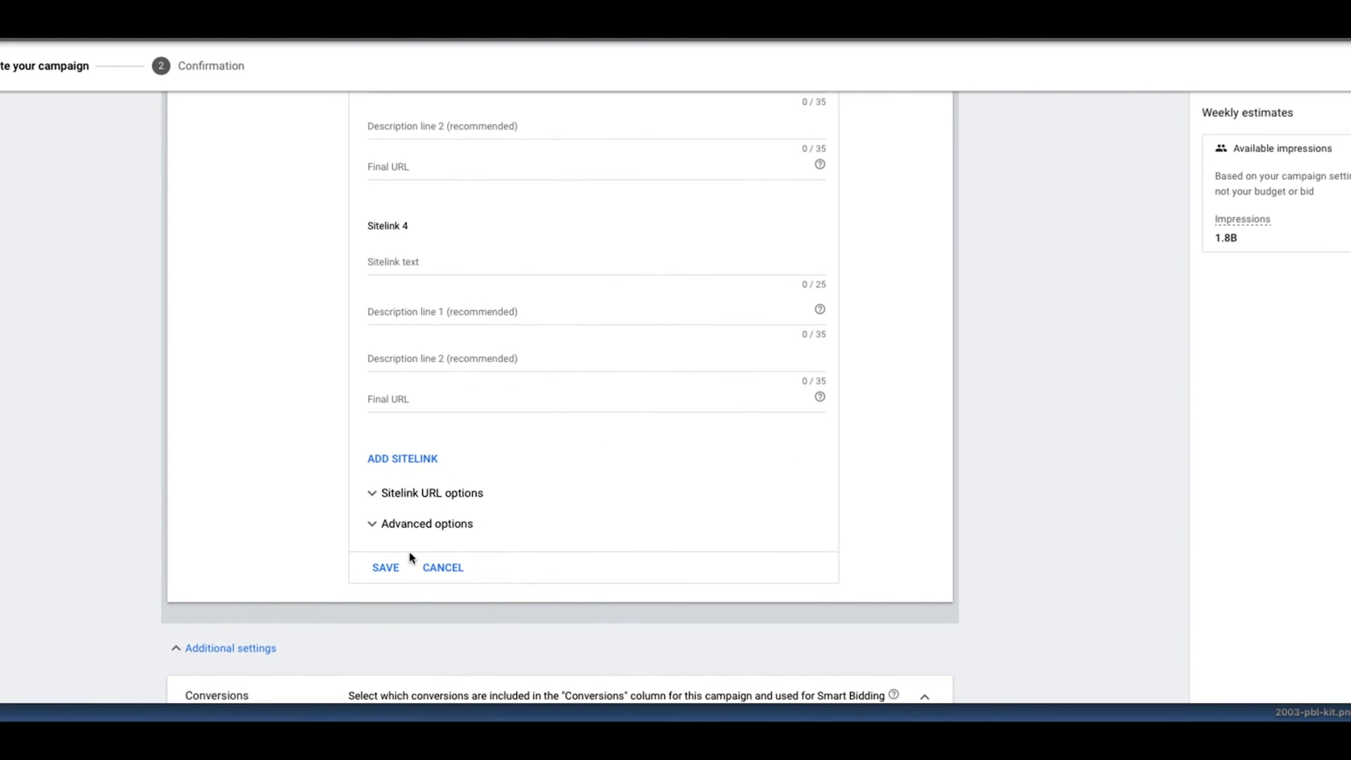
scroll(624, 473, up, 11)
scroll(621, 476, up, 3)
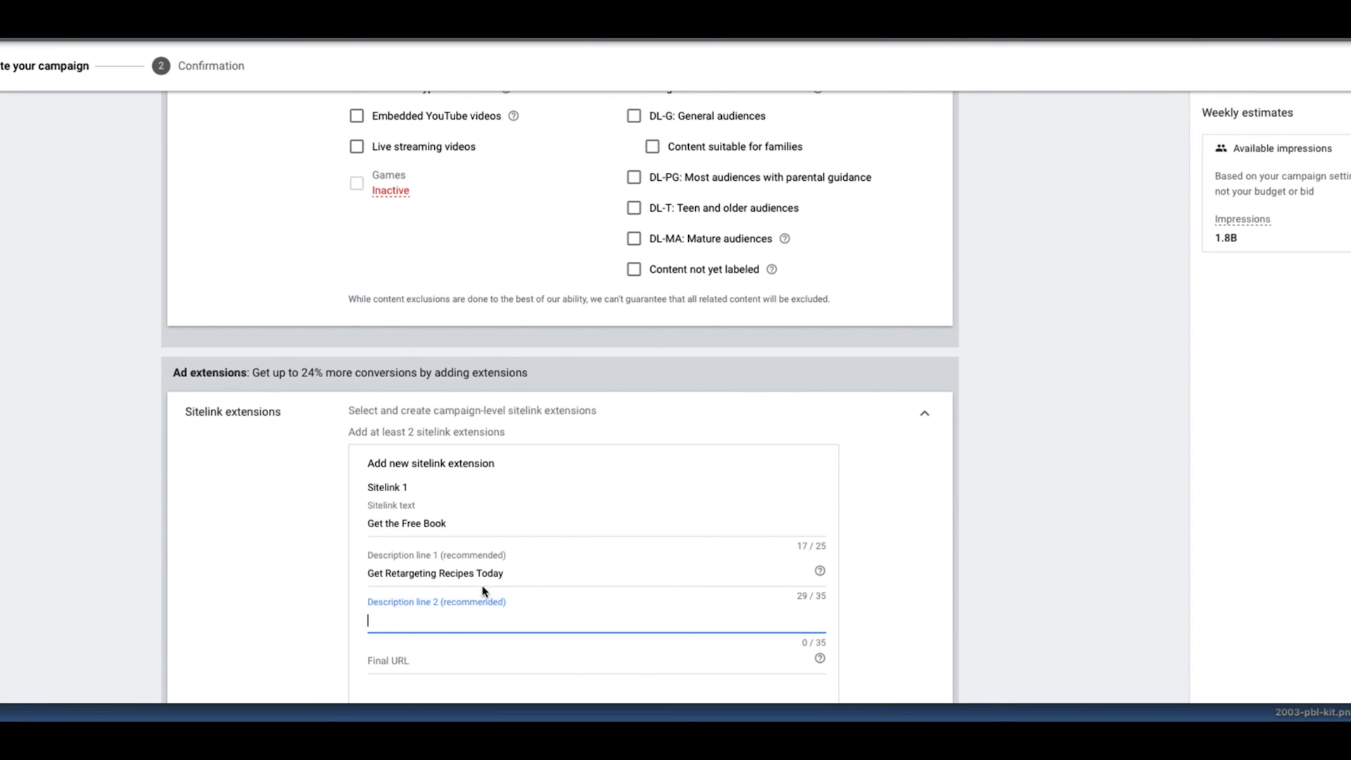
scroll(562, 589, down, 4)
scroll(562, 590, down, 7)
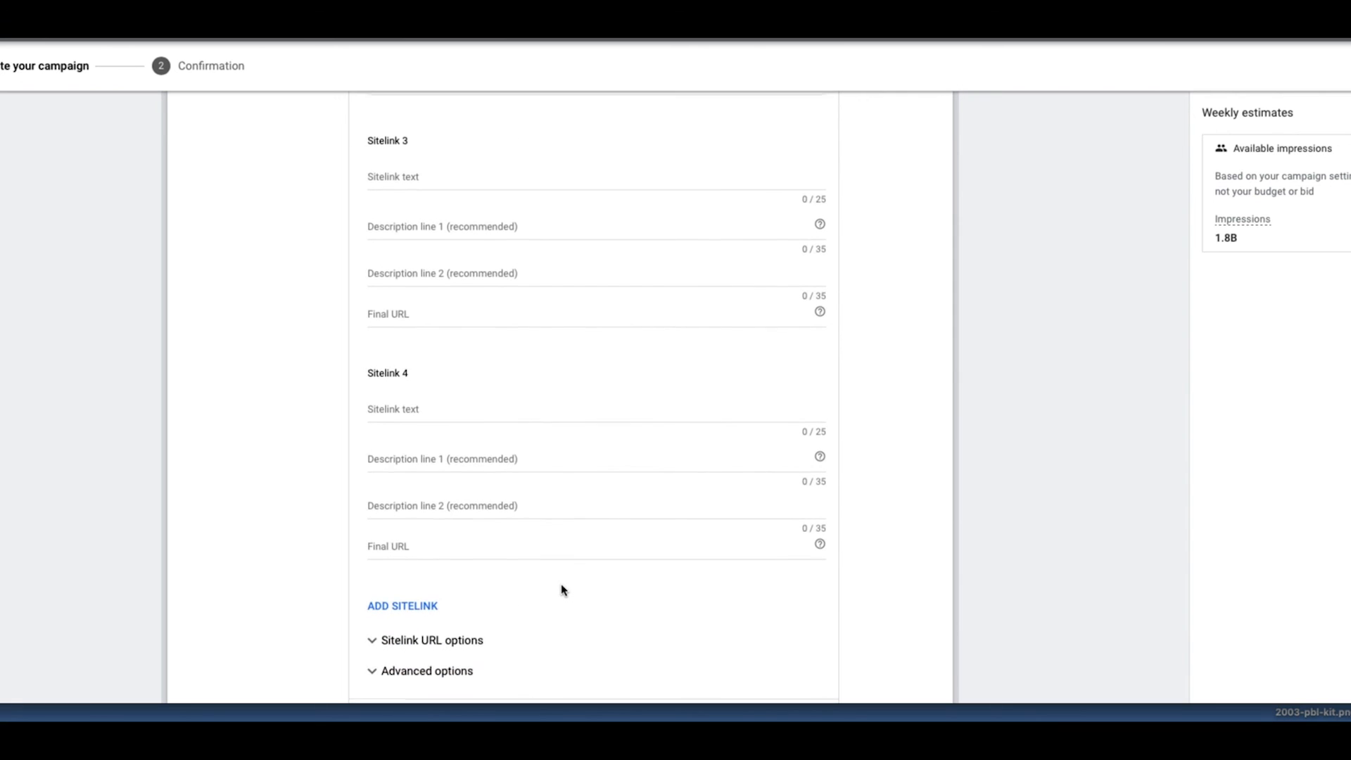
scroll(562, 590, down, 1)
scroll(562, 590, up, 2)
scroll(562, 589, down, 1)
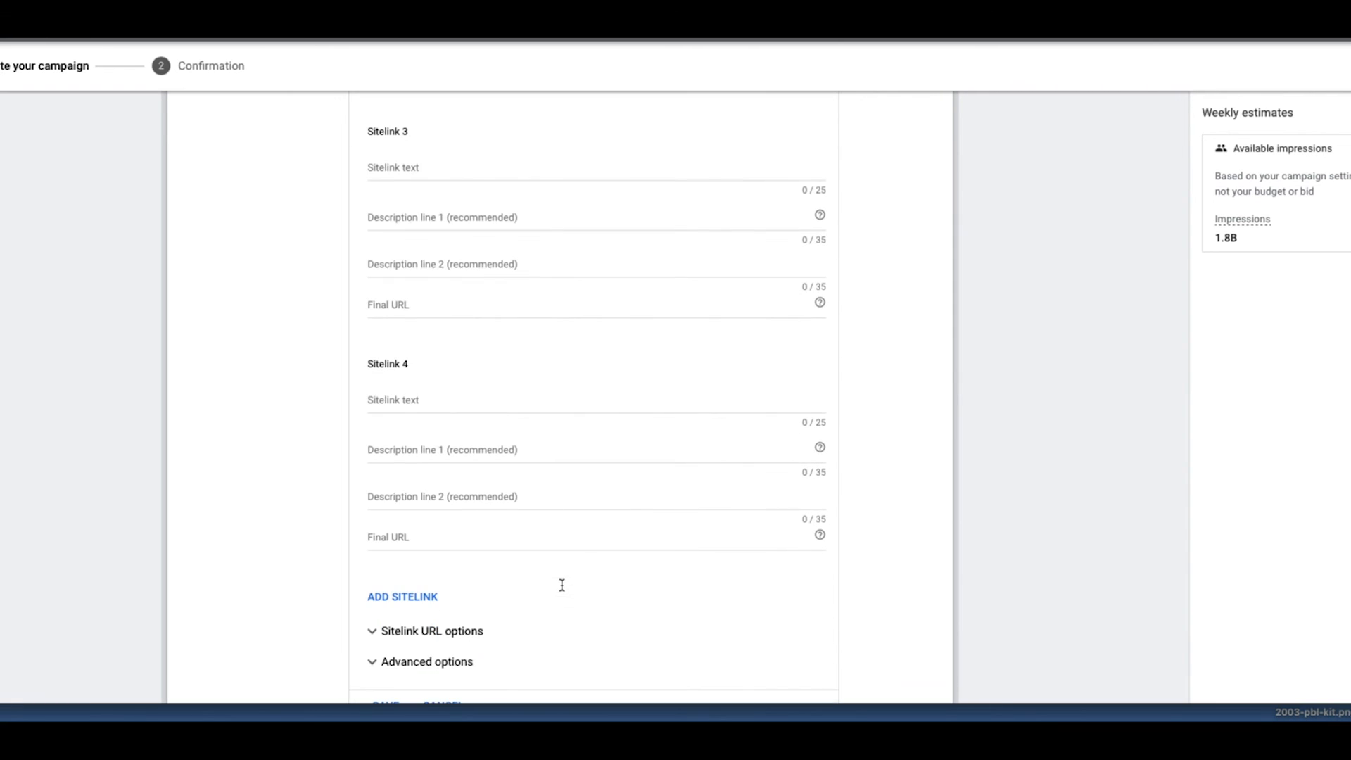
scroll(513, 507, down, 2)
scroll(514, 507, down, 3)
scroll(515, 493, up, 10)
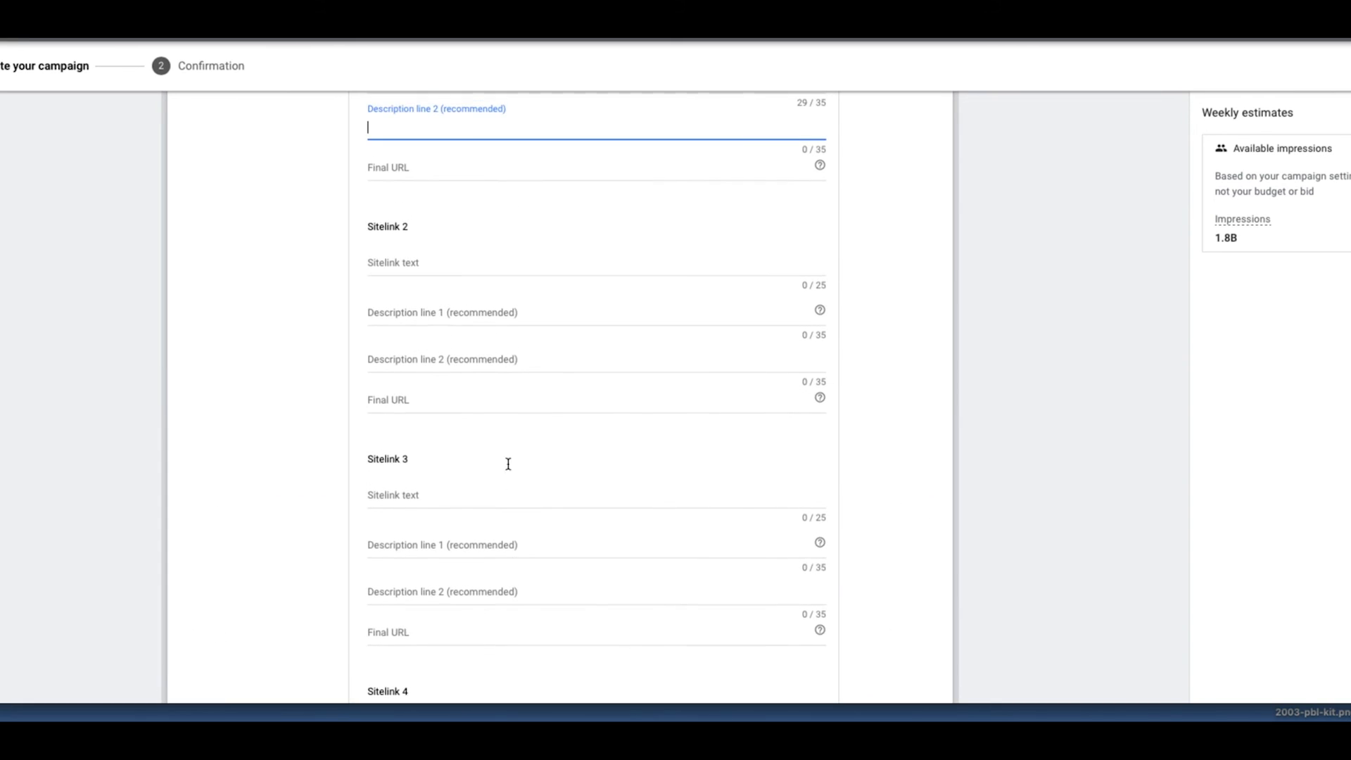
scroll(422, 239, up, 2)
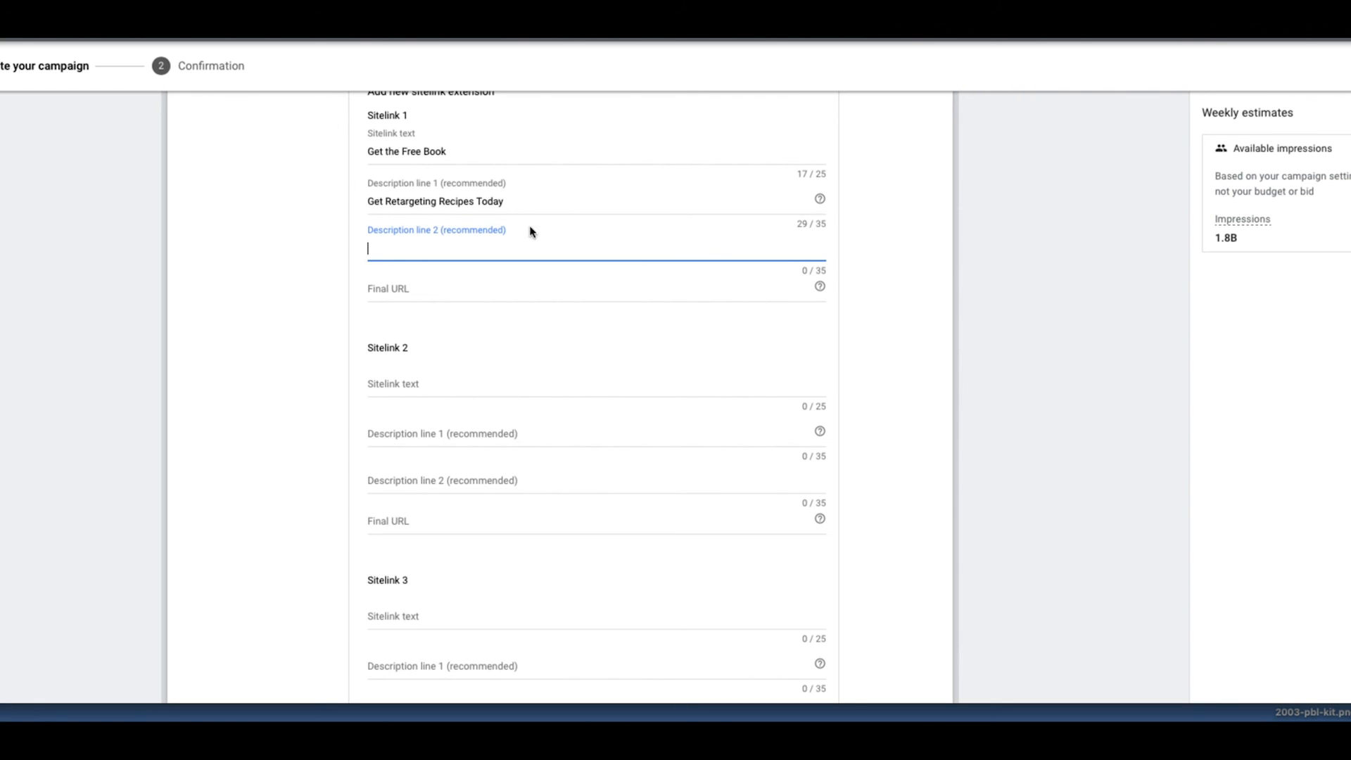
scroll(493, 370, up, 10)
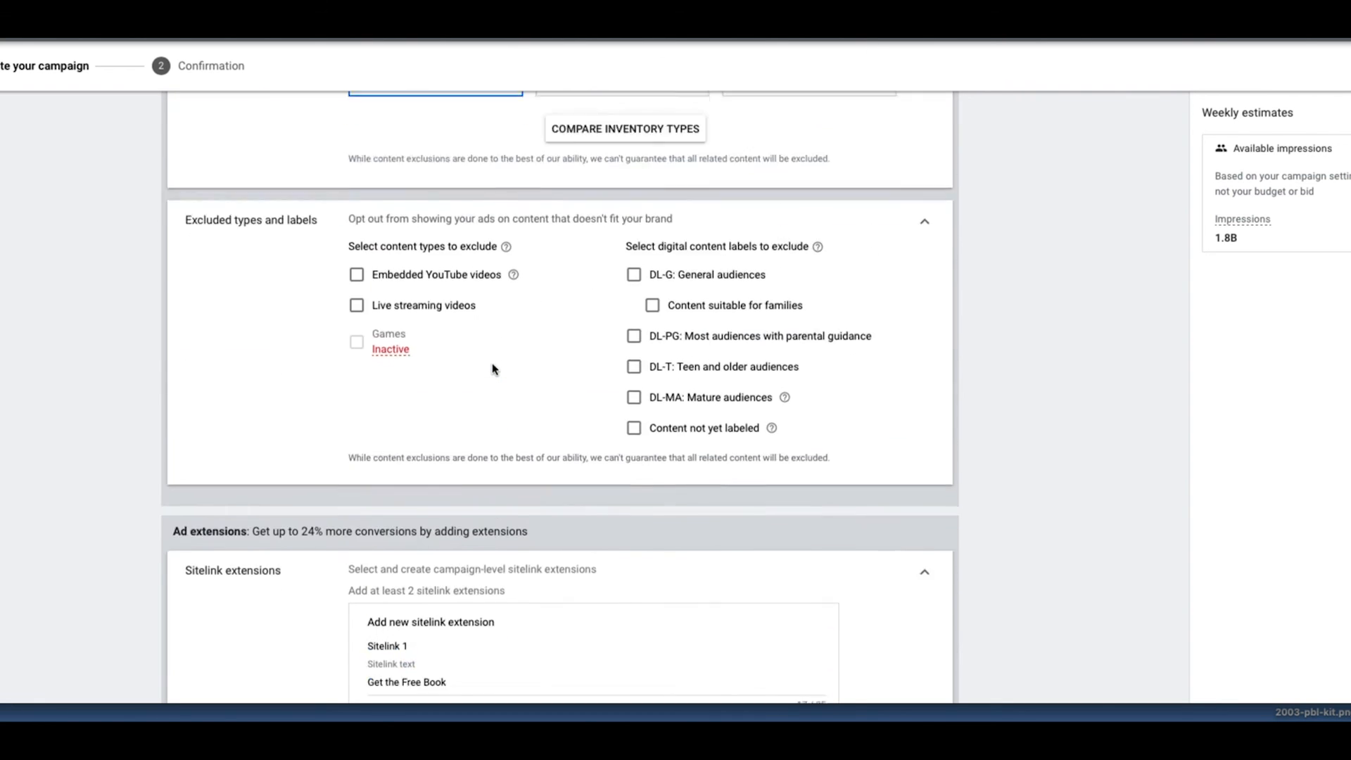